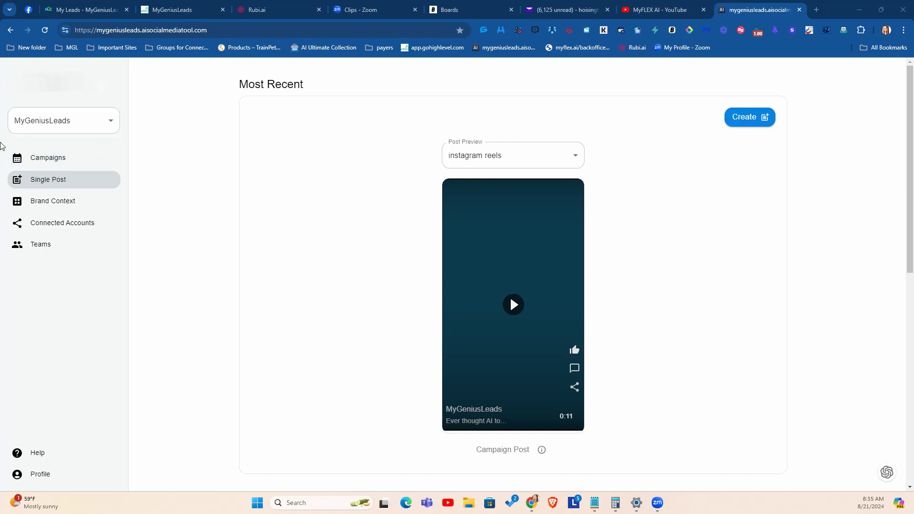
Step: Open the Basic Info of the MyGeniusLeads brand context and read through the product/service description
left_click(56, 202)
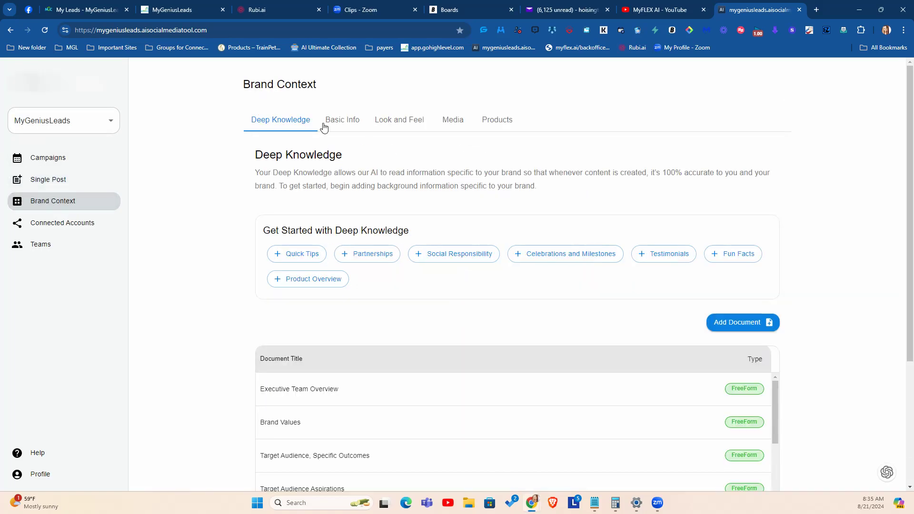
left_click(335, 122)
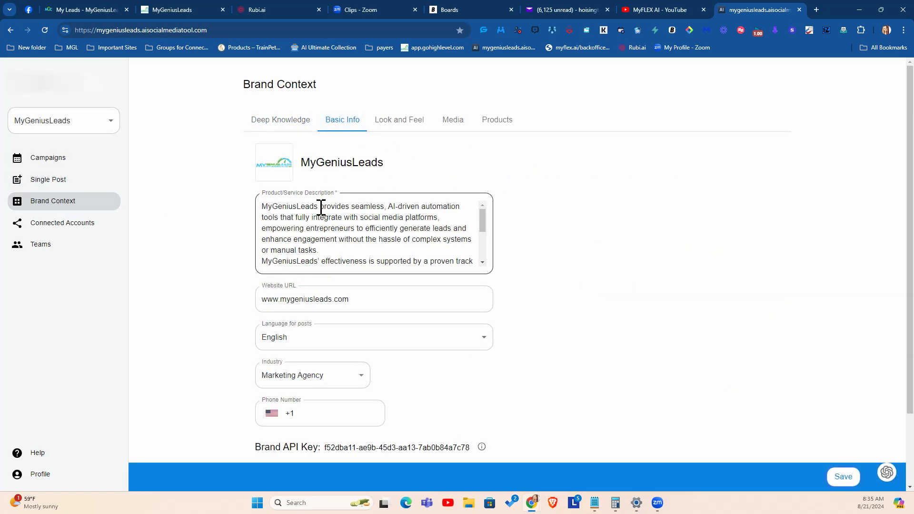
scroll(327, 220, "down", 5)
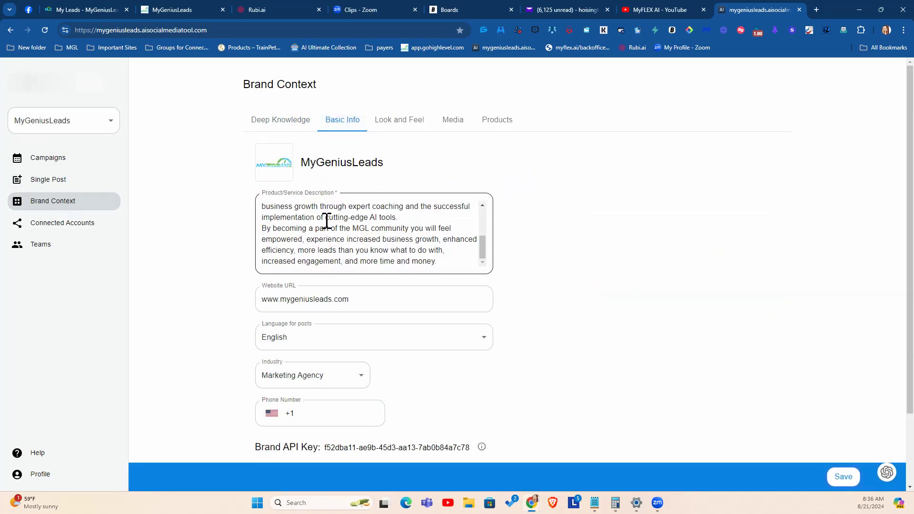
scroll(355, 174, "up", 6)
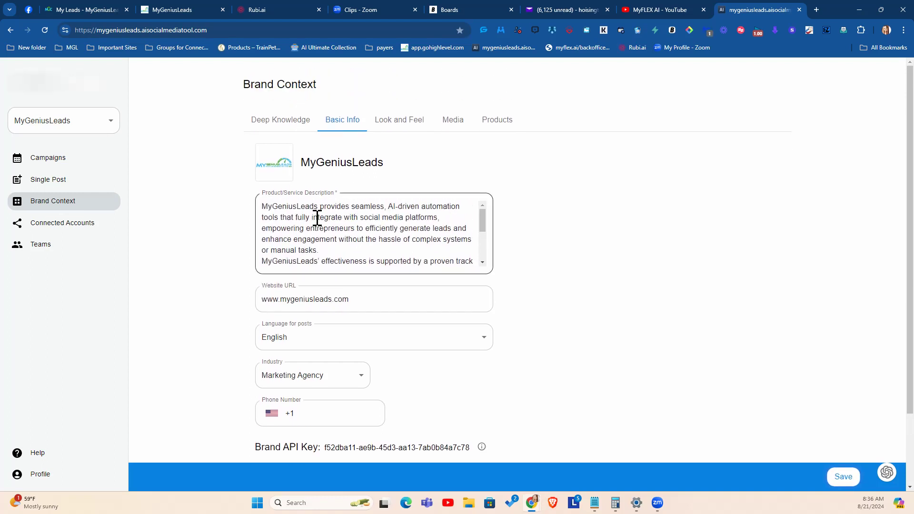
scroll(315, 221, "down", 4)
Step: View the brand's Look and Feel settings and the available tone options, leaving the tone selection as it is
left_click(386, 128)
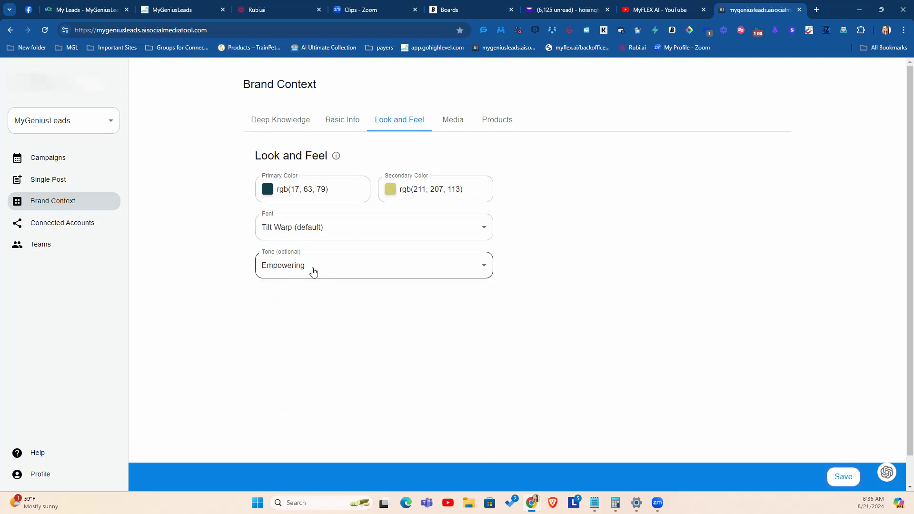
left_click(347, 266)
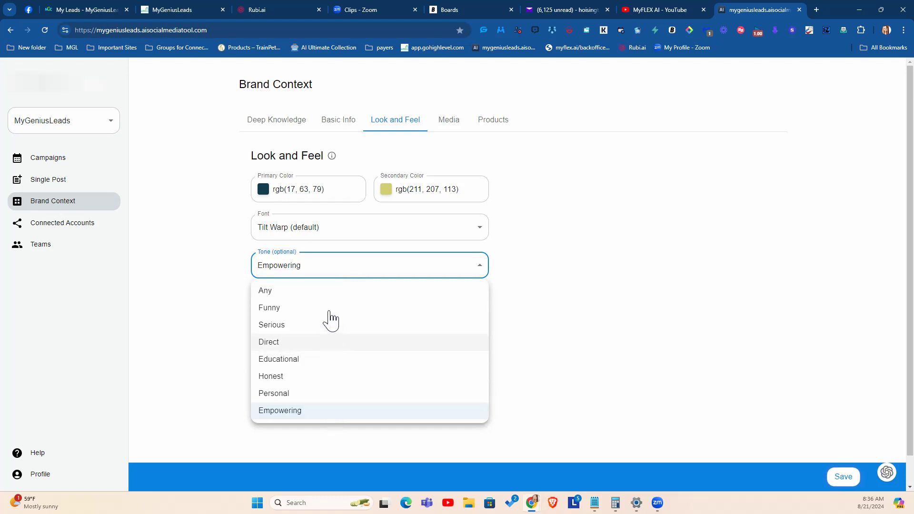
left_click(157, 299)
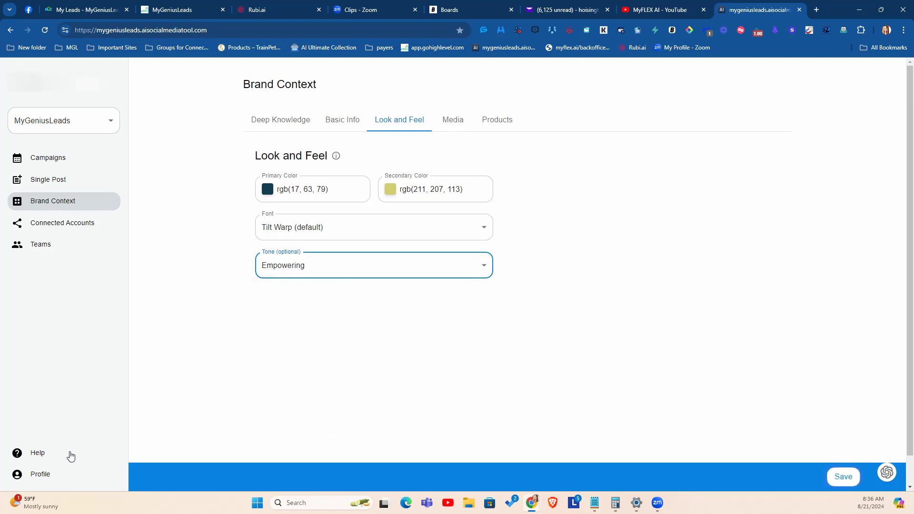
Step: Open the Getting Started article in the help center
left_click(37, 456)
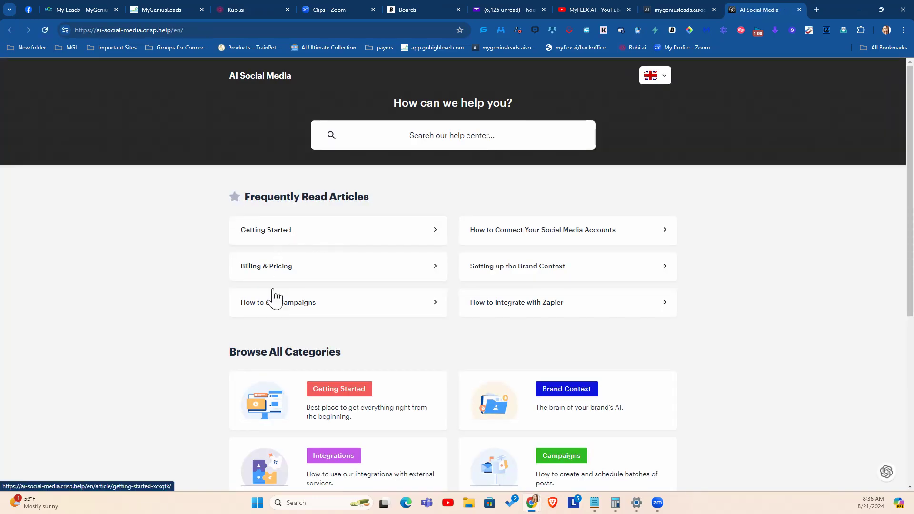
scroll(363, 287, "down", 3)
left_click(325, 254)
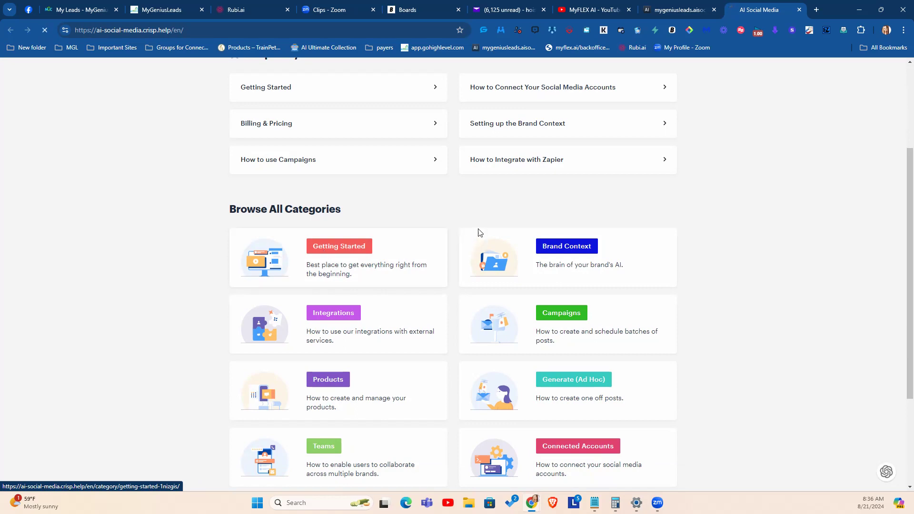
left_click(418, 245)
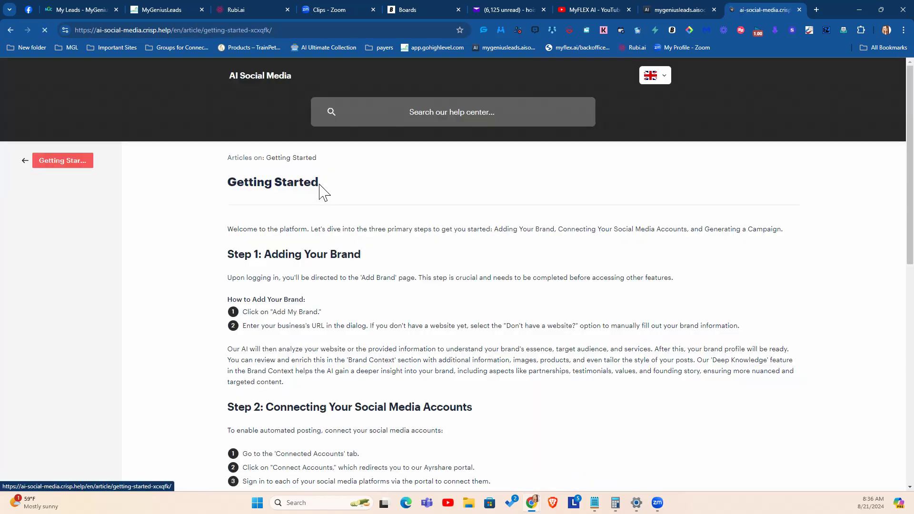
Step: Read the Getting Started article through the Expanding Your Reach section, and go back to the Getting Started category
scroll(420, 267, "down", 3)
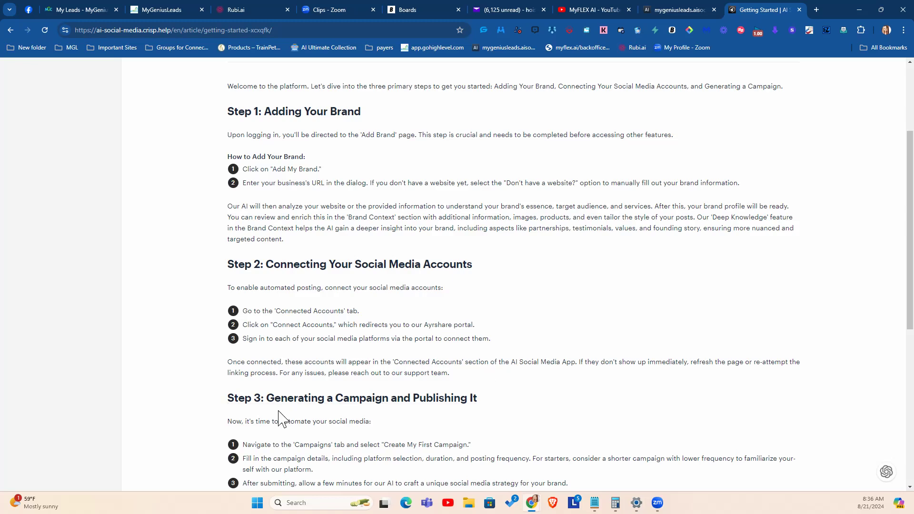
scroll(536, 381, "down", 5)
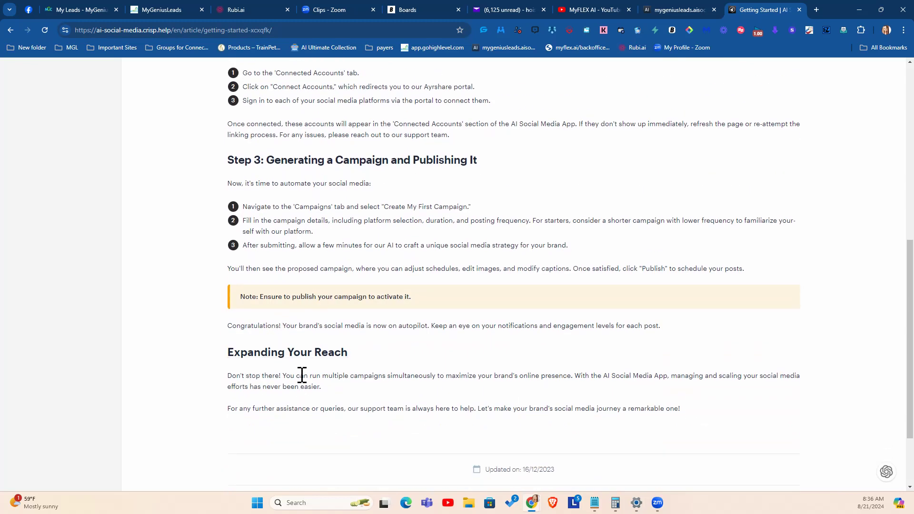
left_click_drag(298, 379, 497, 384)
scroll(353, 268, "up", 8)
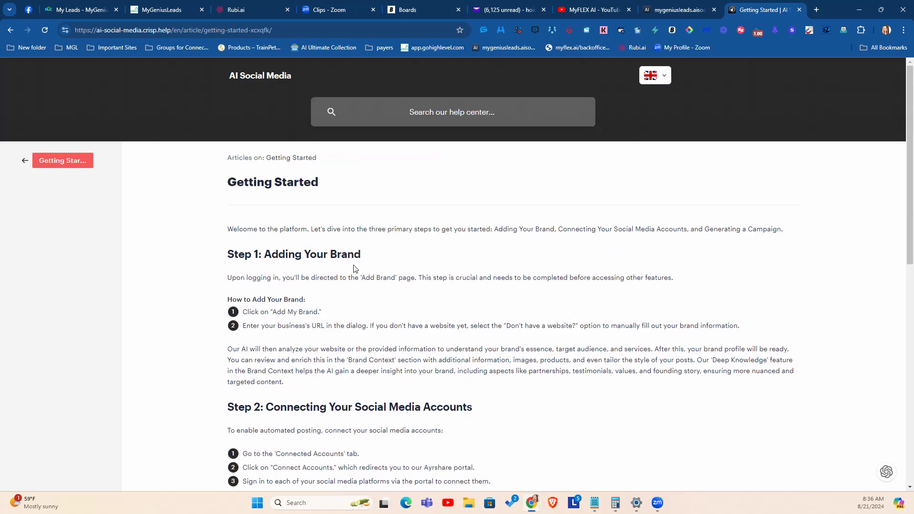
left_click(67, 170)
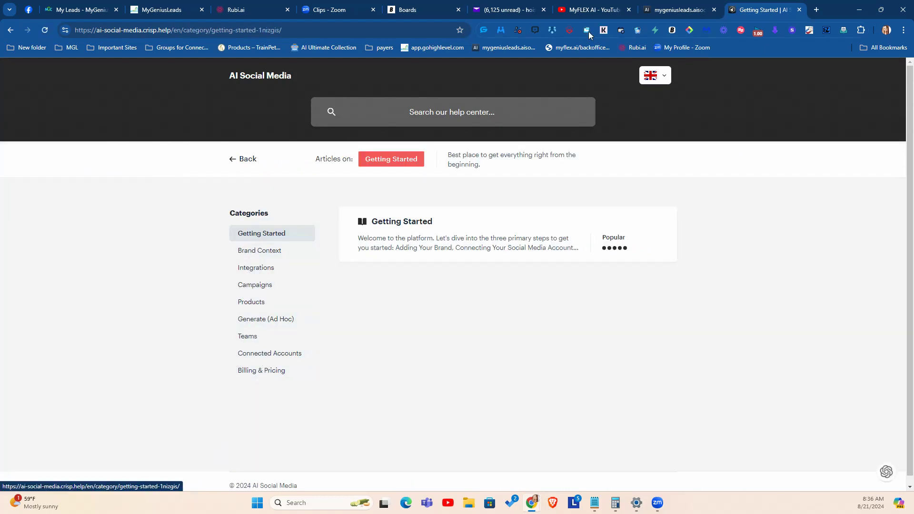
Step: Return to the brand context in the AI social media tool and review the Basic Info product/service description
left_click(685, 9)
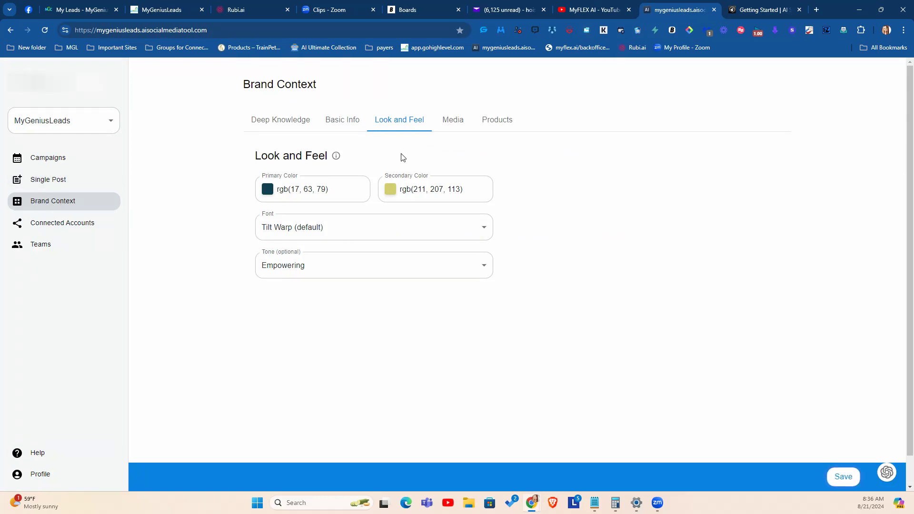
left_click(346, 126)
left_click(270, 205)
scroll(383, 228, "down", 1)
scroll(382, 227, "down", 5)
scroll(379, 230, "up", 10)
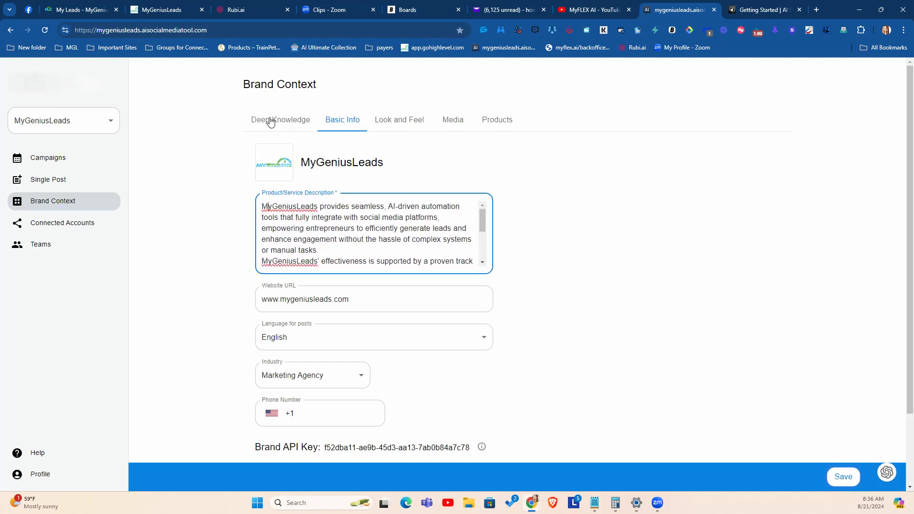
Step: Look over the brand's Deep Knowledge topics and its list of documents
left_click(271, 122)
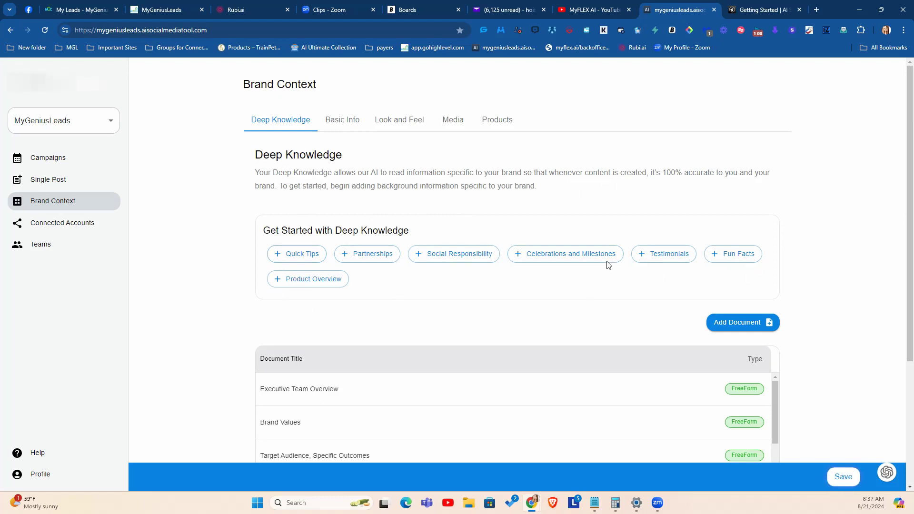
scroll(316, 344, "down", 10)
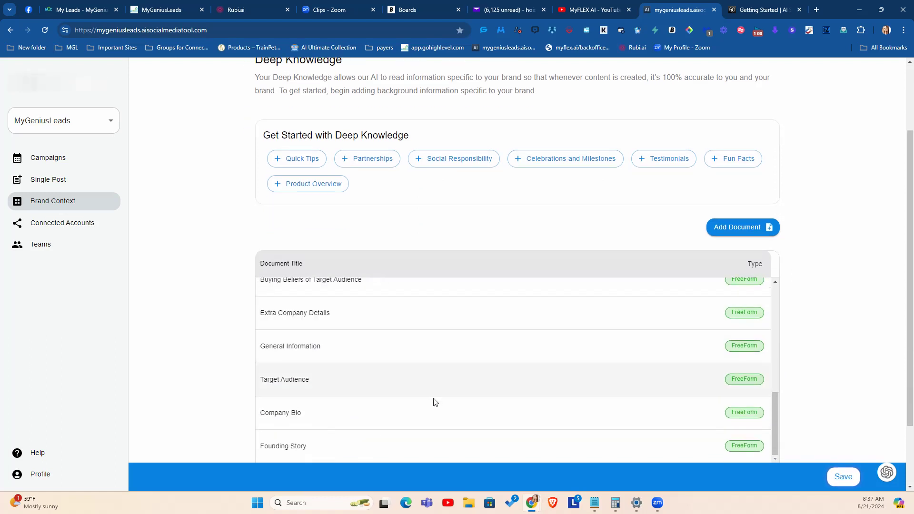
scroll(517, 361, "up", 10)
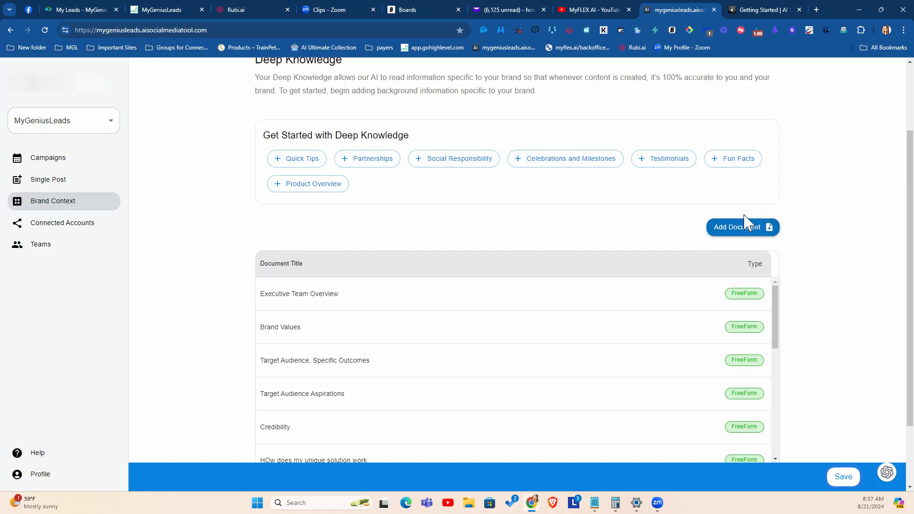
Step: View the options for adding a Deep Knowledge document and the freeform text form, and cancel without adding one
left_click(732, 229)
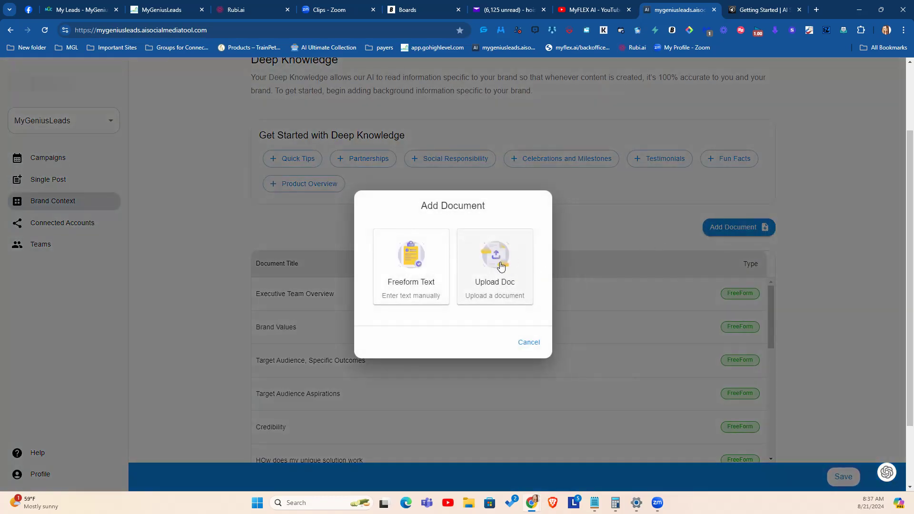
left_click(396, 260)
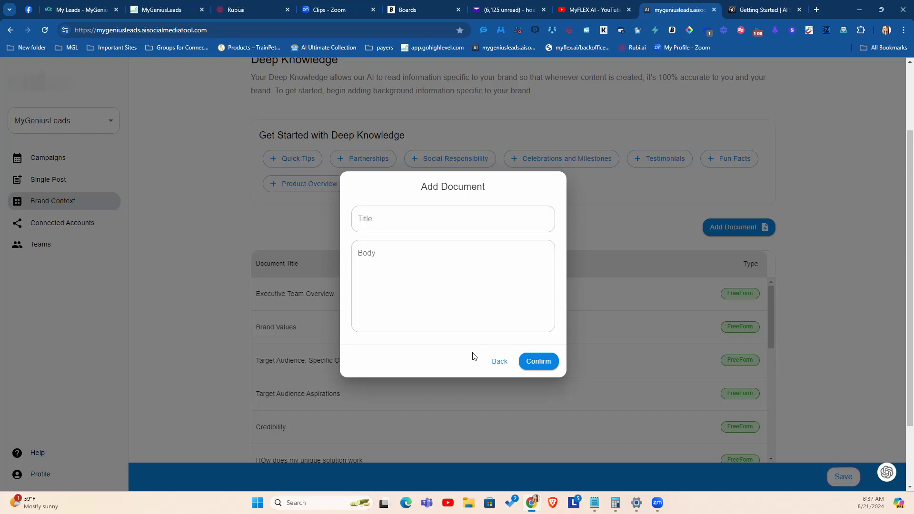
left_click(494, 362)
left_click(518, 344)
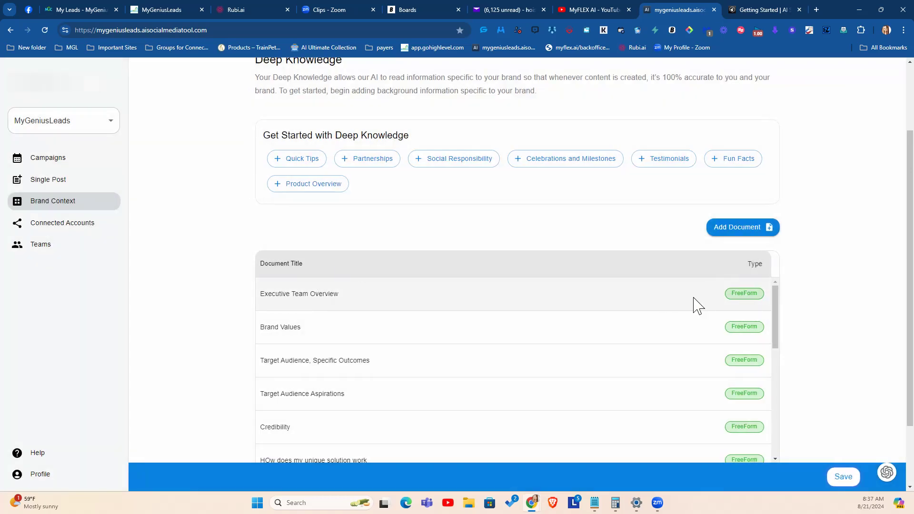
Step: Read the body of the Executive Team Overview document to its end and close it without updating
left_click(278, 294)
scroll(397, 262, "down", 2)
scroll(396, 261, "down", 2)
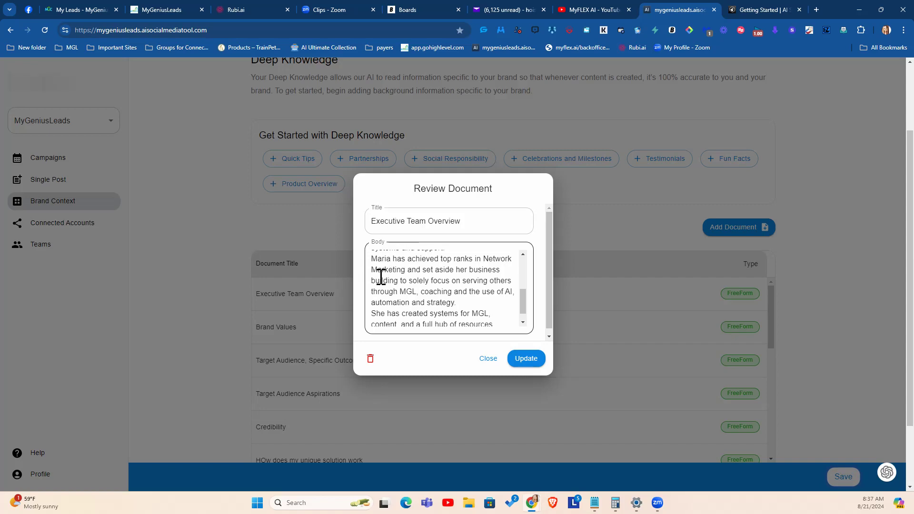
scroll(433, 278, "down", 3)
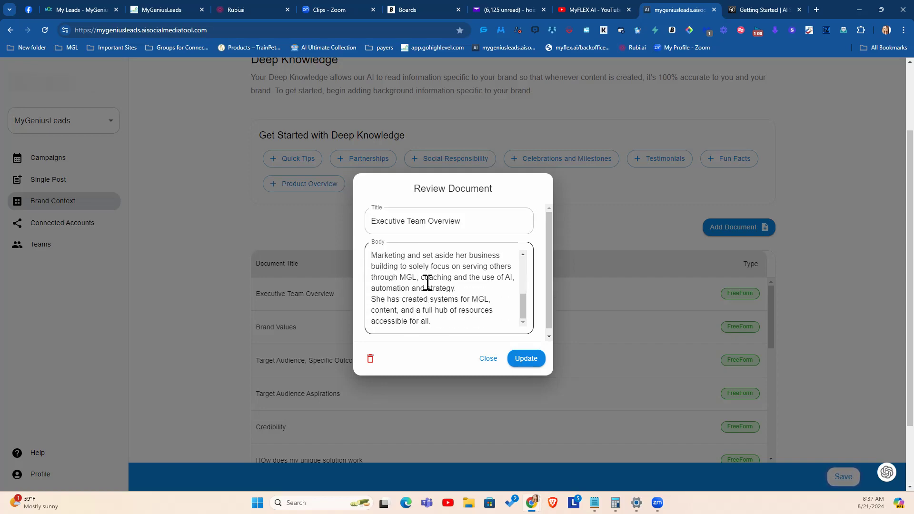
left_click(487, 358)
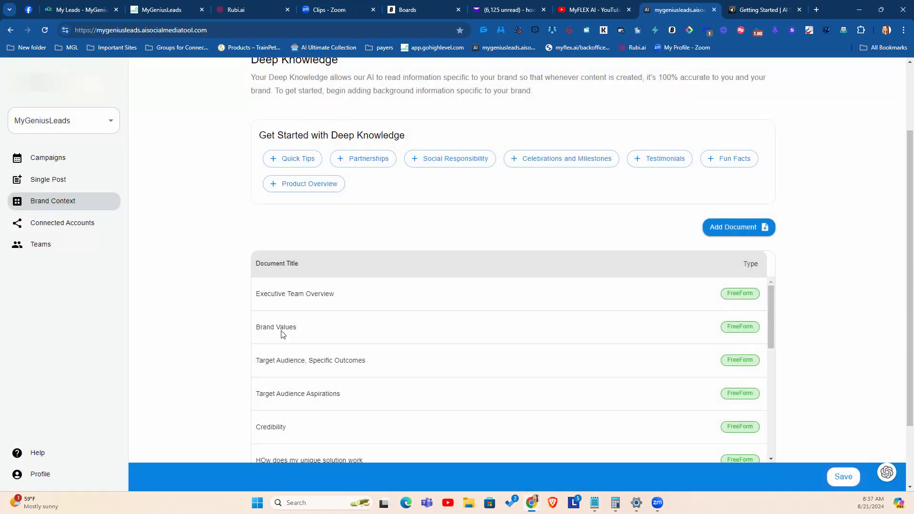
Step: Review the Brand Values and the Target Audience, Specific Outcomes documents, closing each without changes
left_click(281, 333)
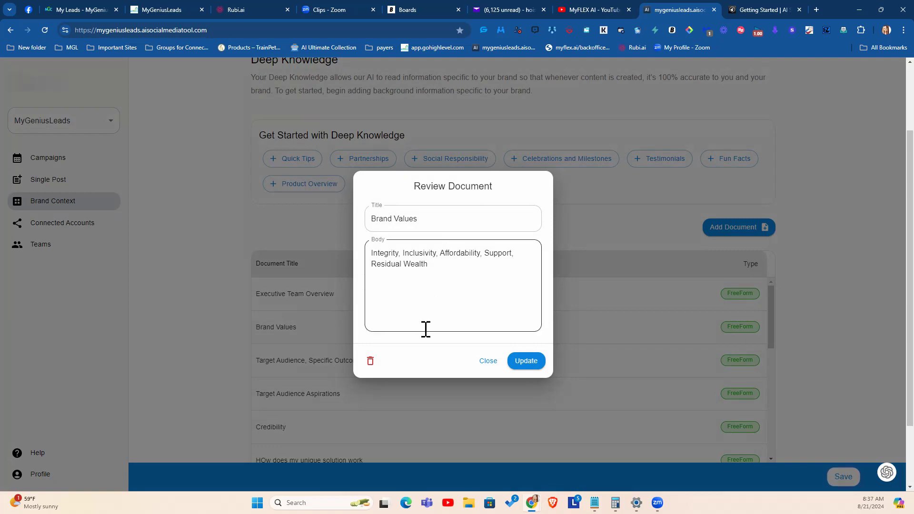
left_click(376, 379)
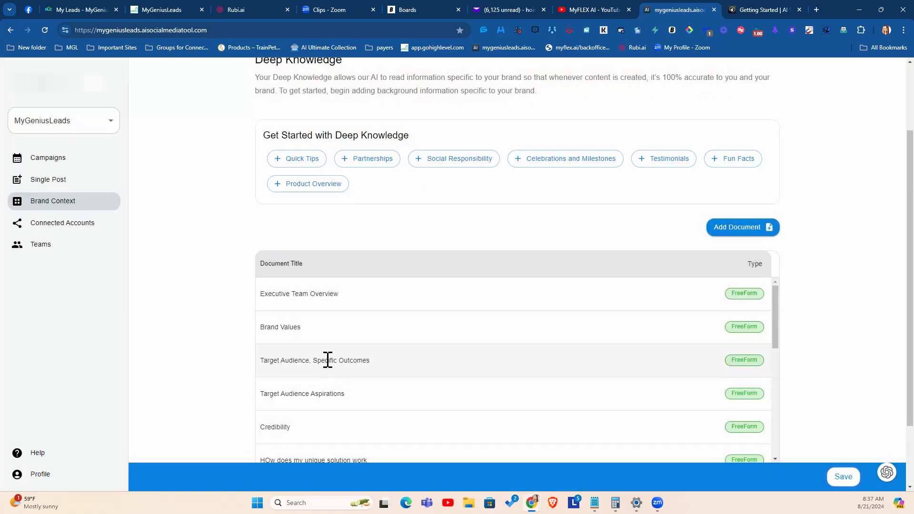
left_click(327, 359)
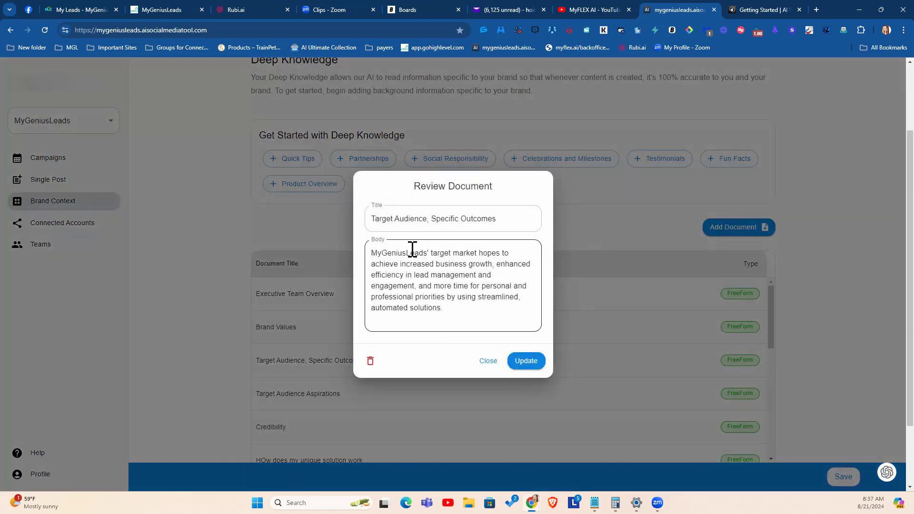
left_click(487, 361)
Step: Review the Target Audience Aspirations and Credibility documents, closing each without changes
scroll(354, 314, "down", 2)
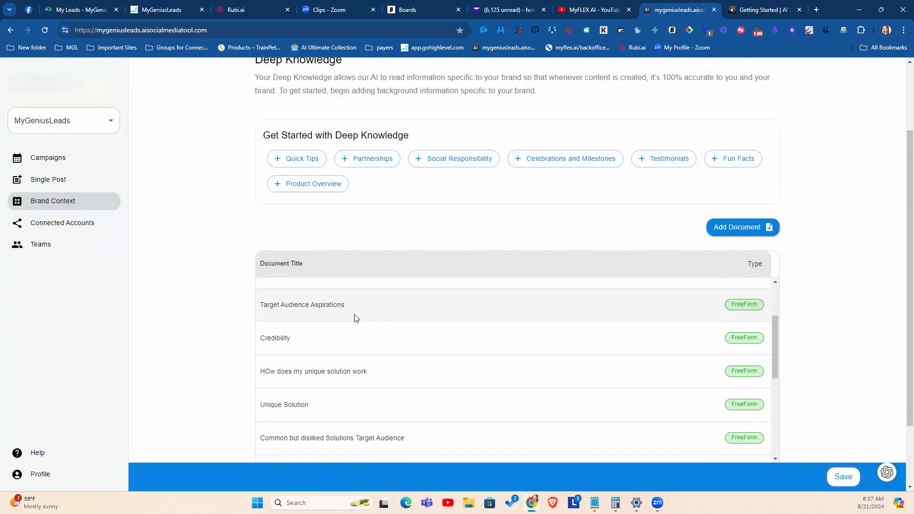
left_click(304, 307)
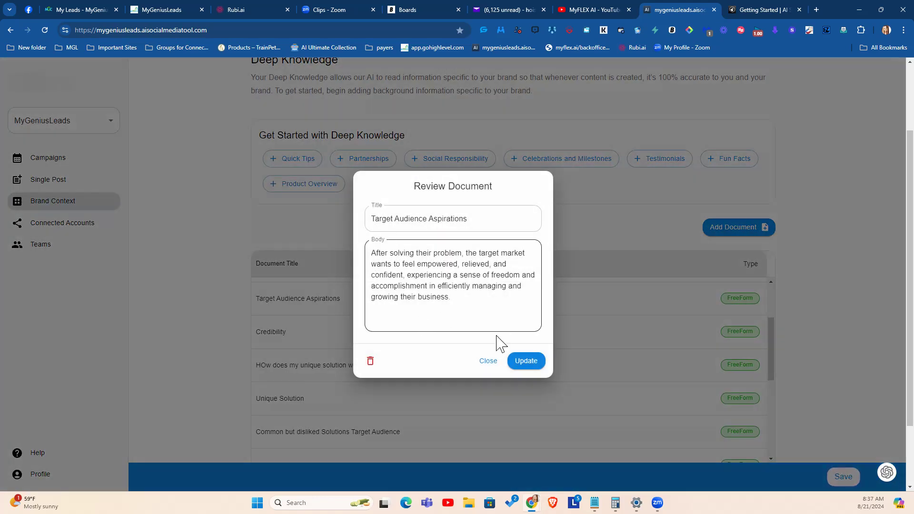
left_click(484, 365)
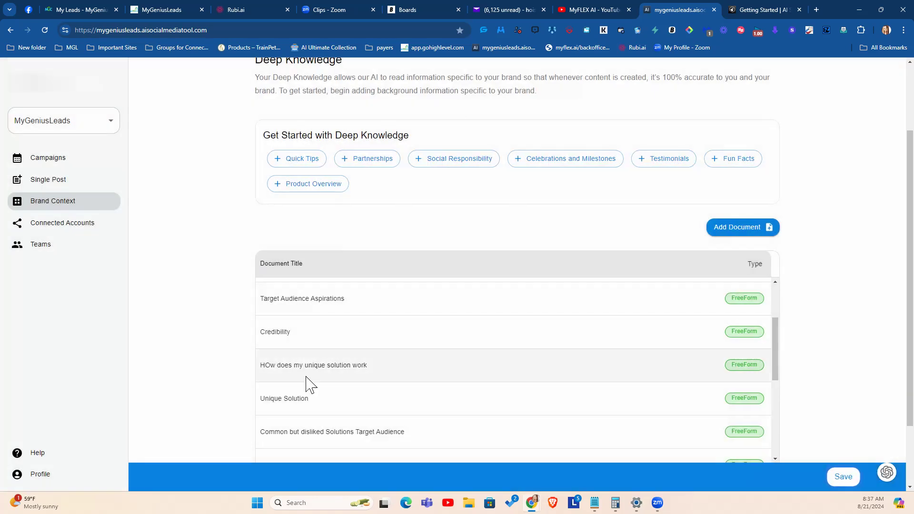
left_click(273, 329)
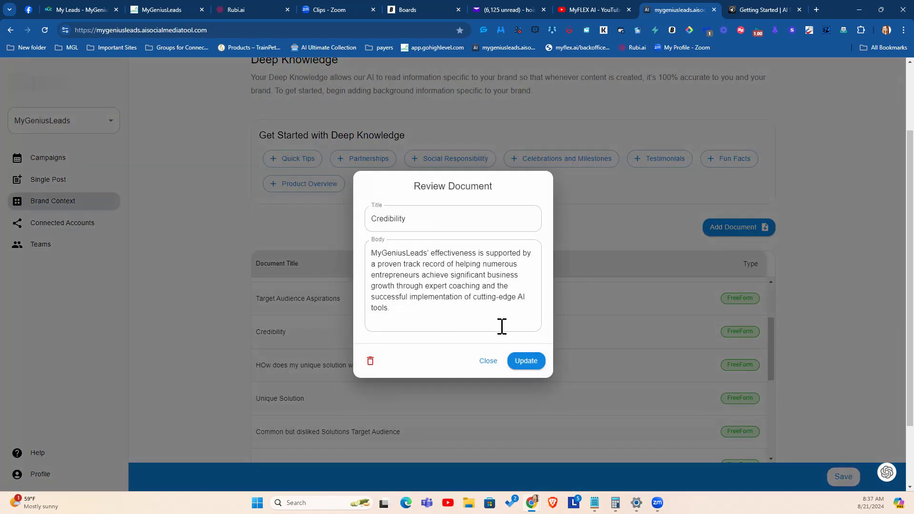
left_click(487, 366)
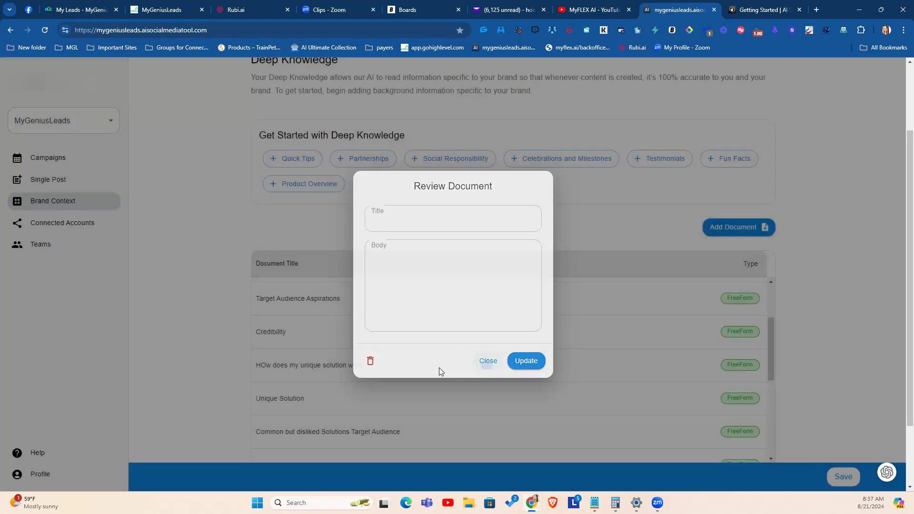
Step: Browse the remaining Deep Knowledge documents, read part of the Target Audience document, and close it without updating
scroll(401, 361, "down", 2)
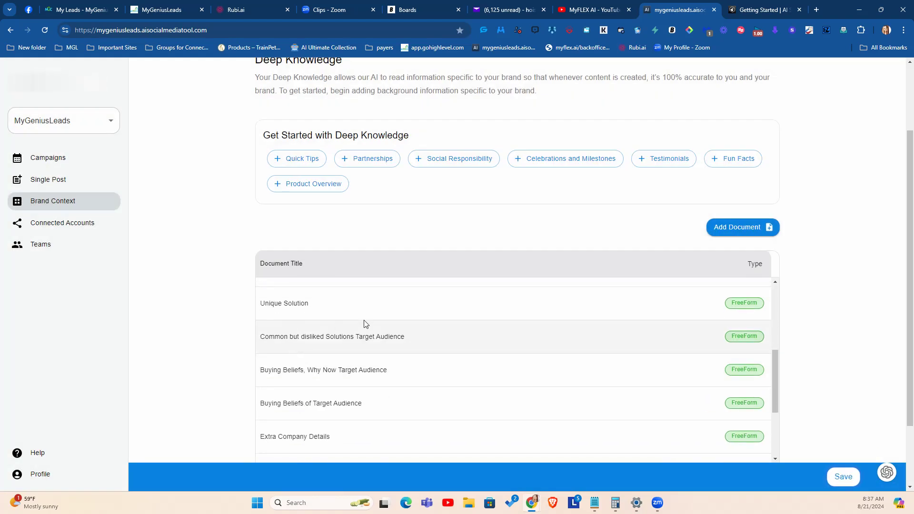
scroll(318, 363, "down", 2)
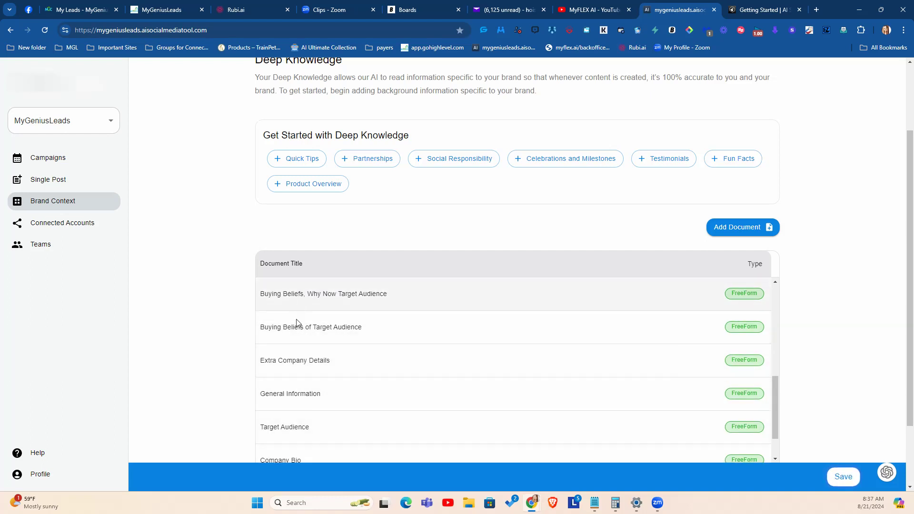
scroll(300, 333, "down", 1)
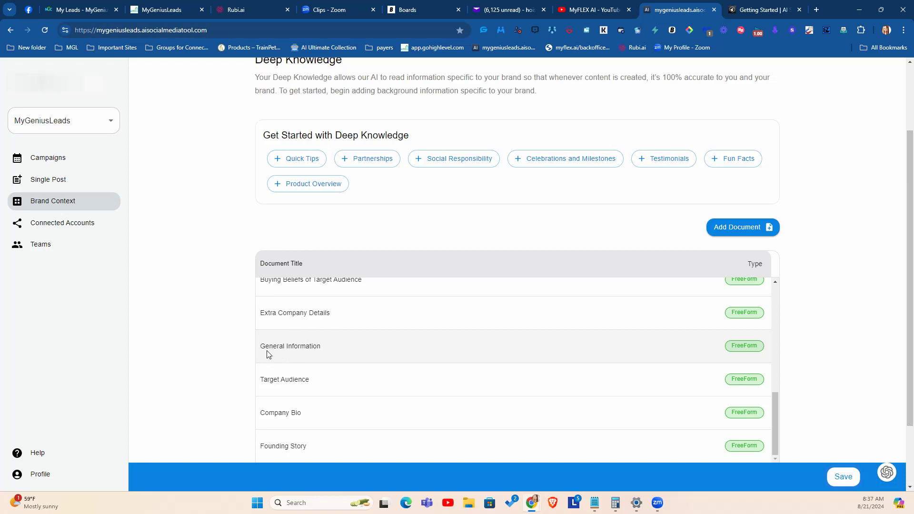
left_click(271, 381)
scroll(402, 266, "down", 5)
scroll(400, 276, "down", 10)
scroll(396, 281, "down", 6)
scroll(471, 286, "down", 6)
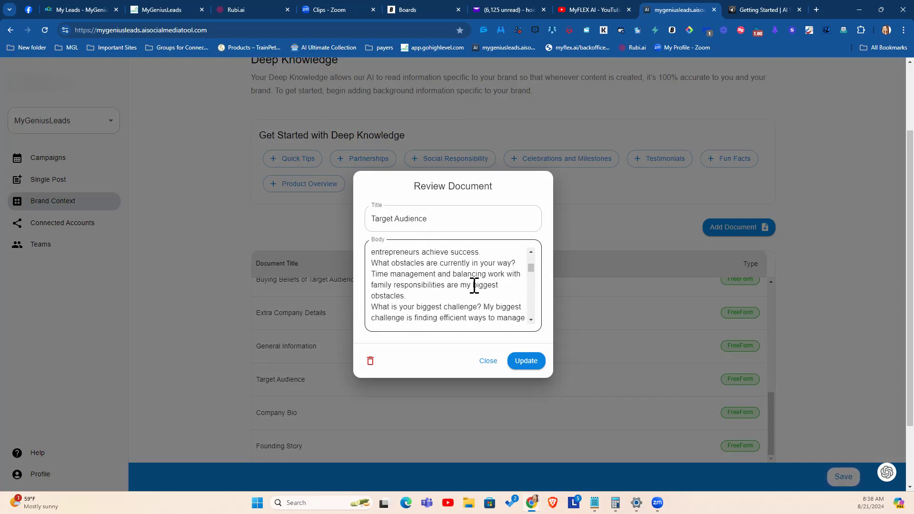
left_click(487, 361)
scroll(294, 331, "down", 2)
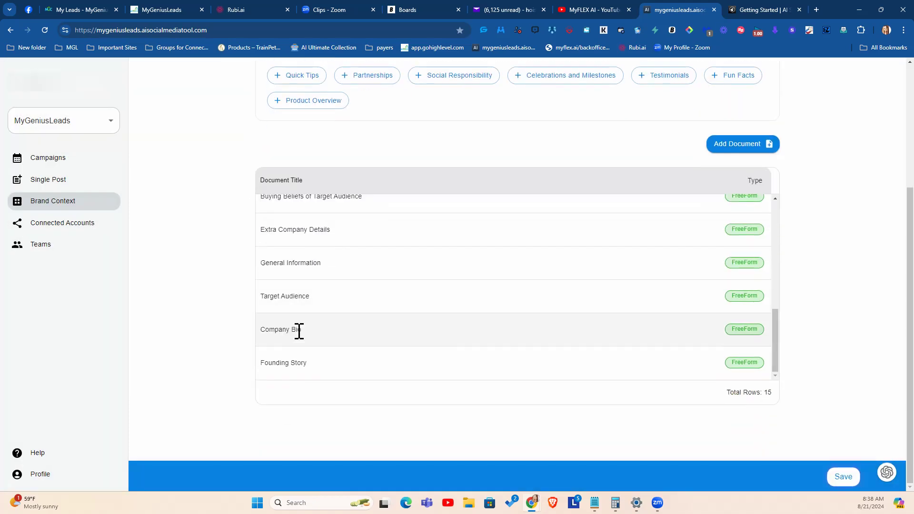
Step: Review the brand's Basic Info, Look and Feel, Media and Products sections in the brand context
scroll(663, 87, "up", 4)
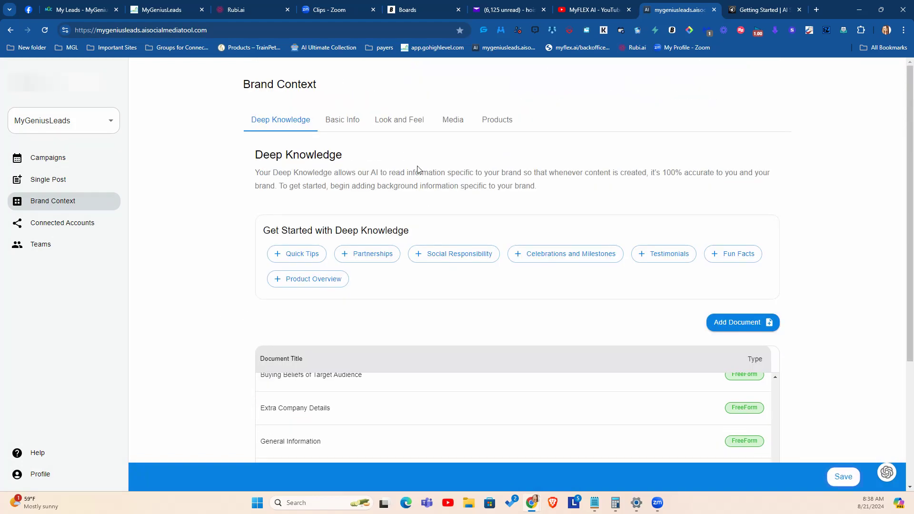
left_click(345, 121)
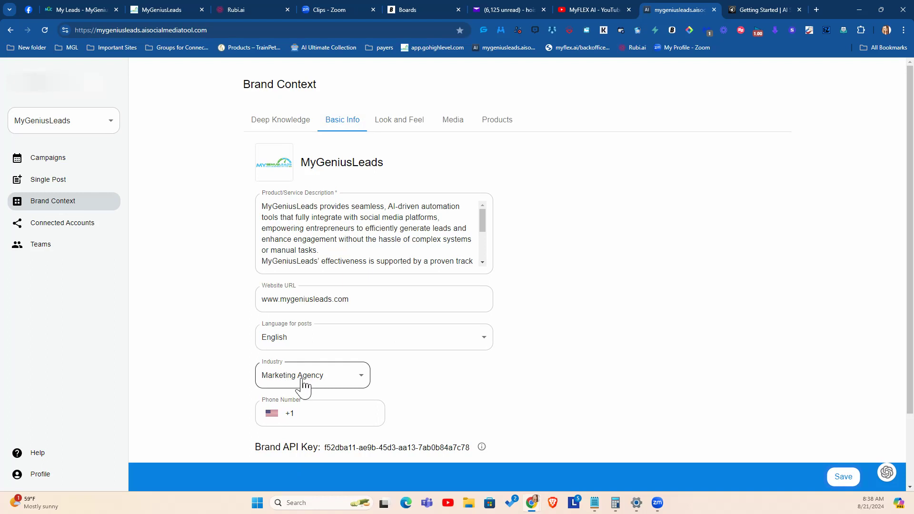
left_click(389, 121)
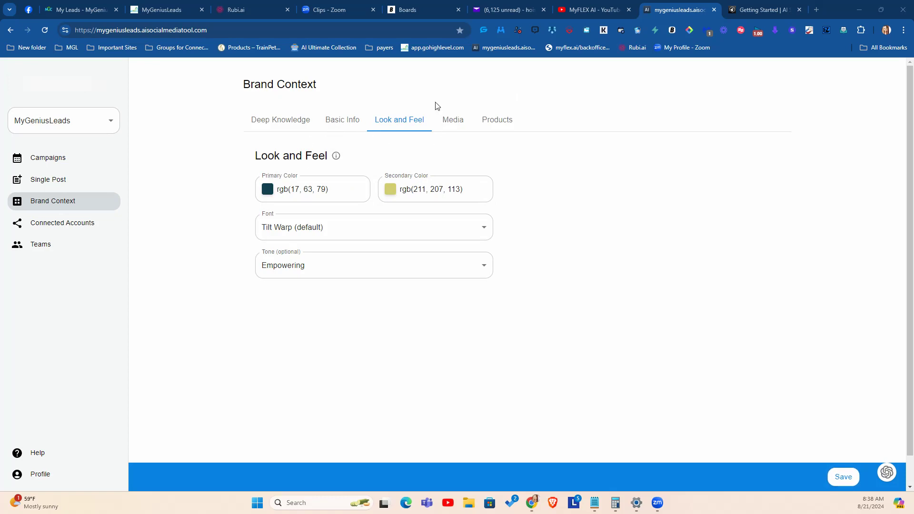
left_click(446, 118)
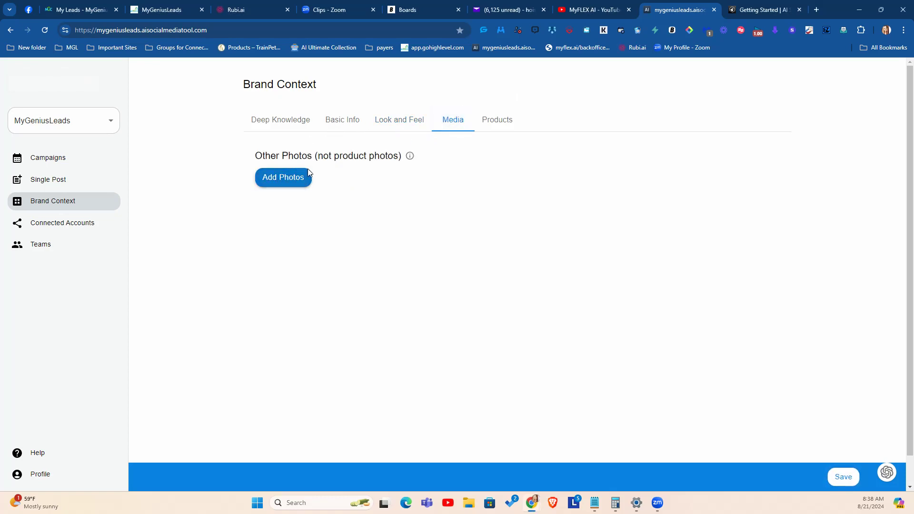
left_click(511, 126)
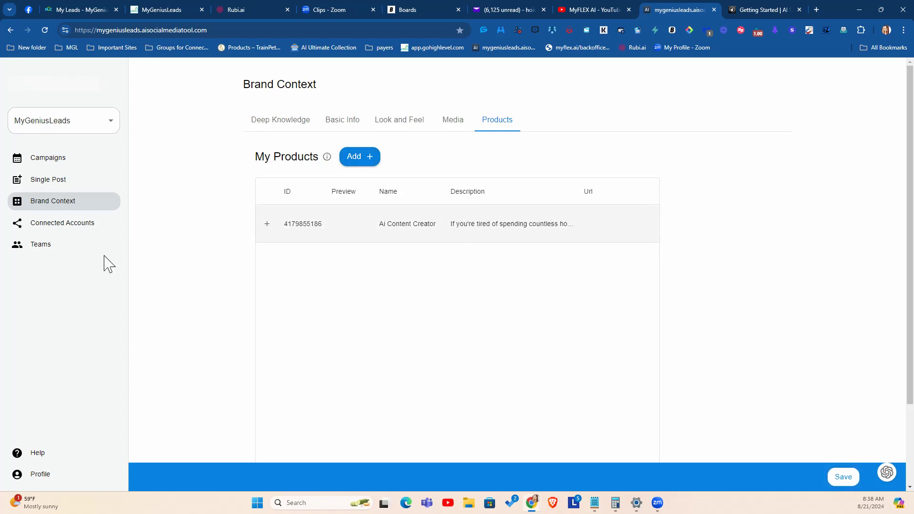
Step: Explore the generate modes for a new single post, including Image with custom theme, and close the setup without creating one
left_click(53, 185)
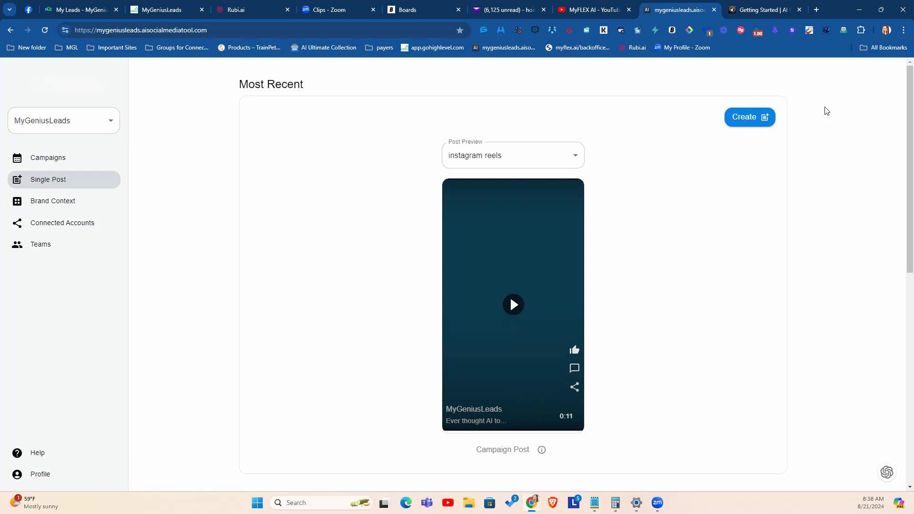
left_click(743, 127)
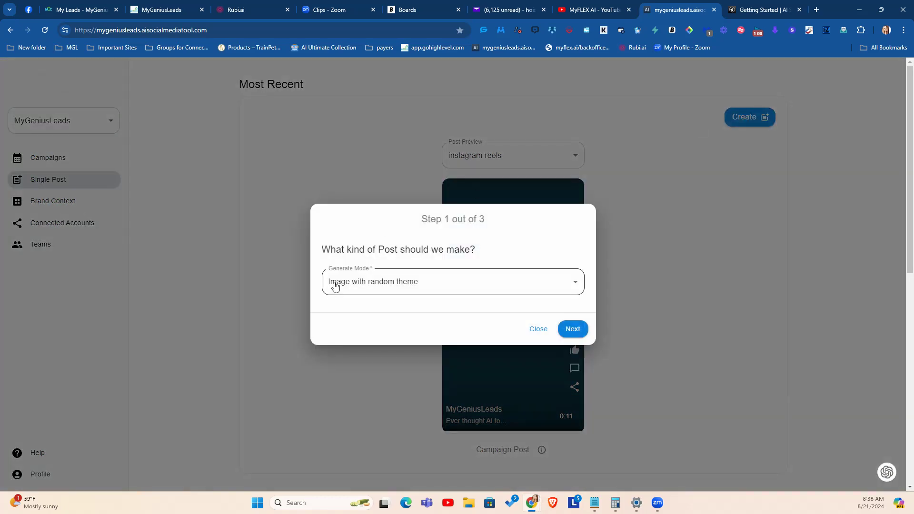
left_click(397, 285)
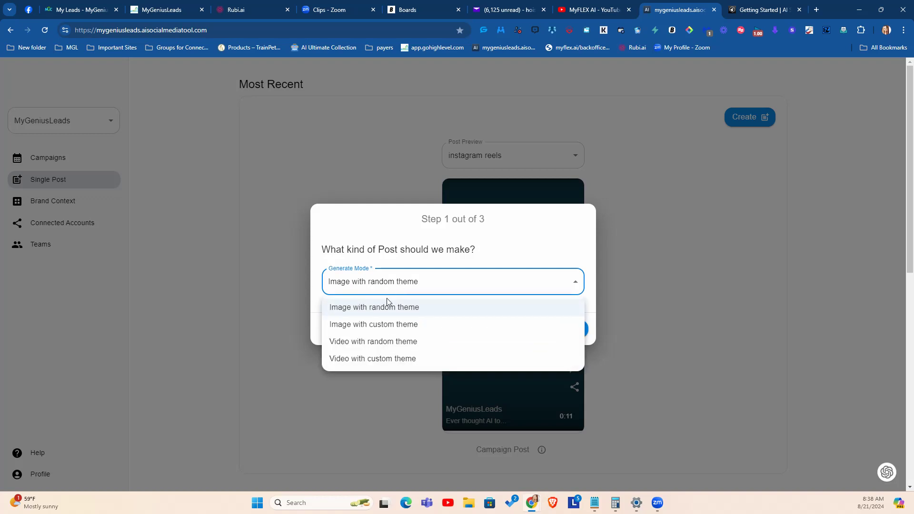
left_click(386, 327)
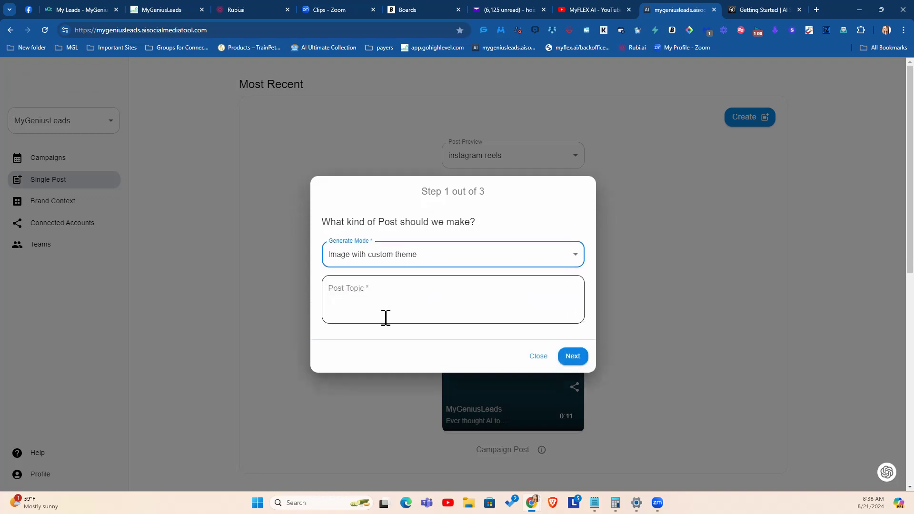
left_click(414, 253)
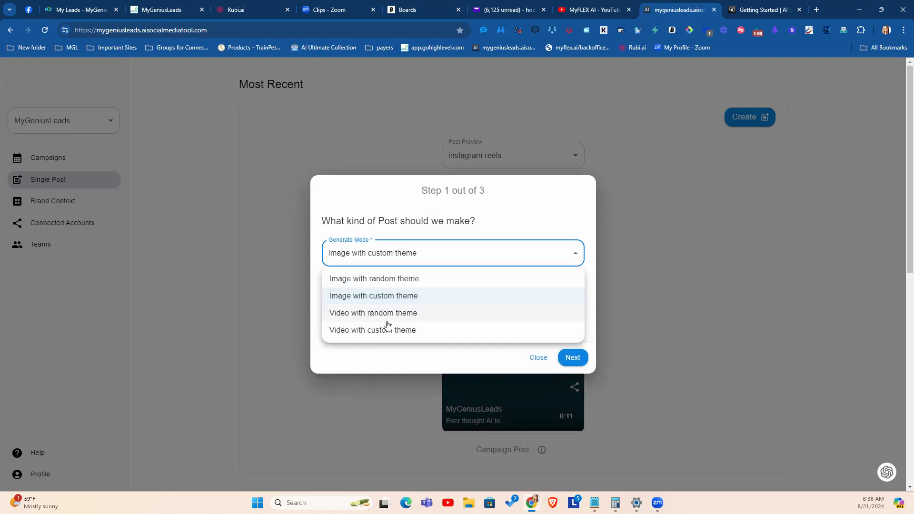
left_click(546, 361)
left_click(535, 362)
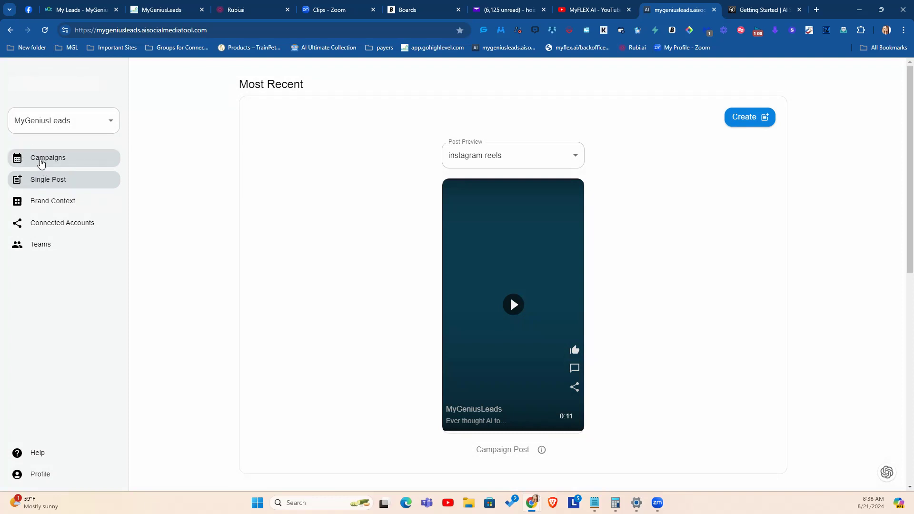
Step: Look through the scheduled posts of the instagram campaign and return to the campaign list
left_click(41, 162)
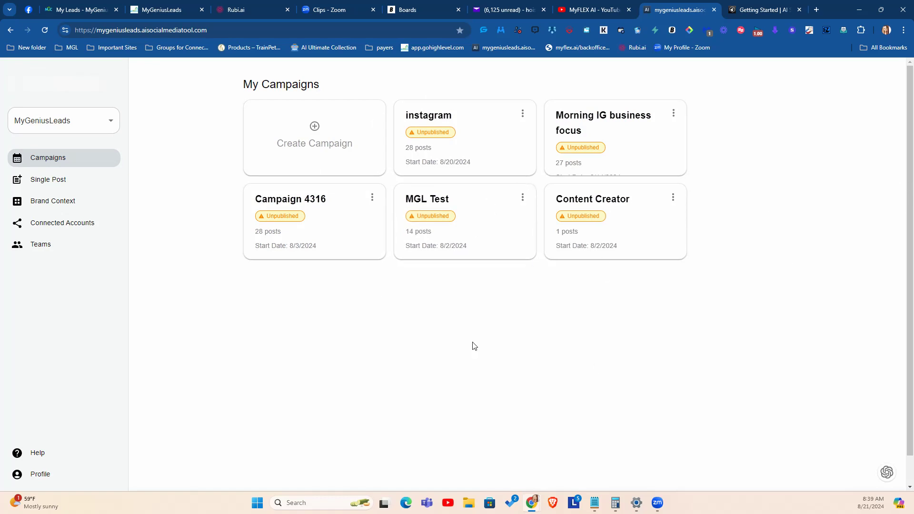
left_click(436, 138)
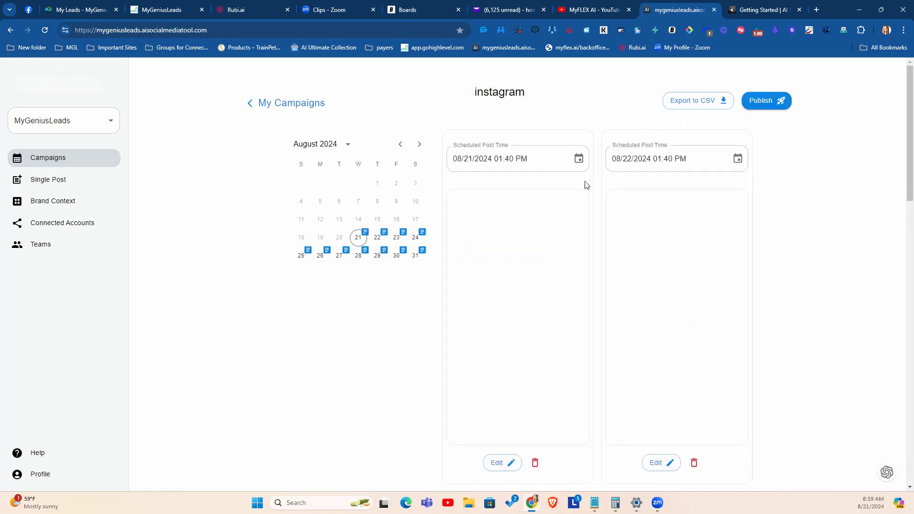
scroll(632, 285, "down", 8)
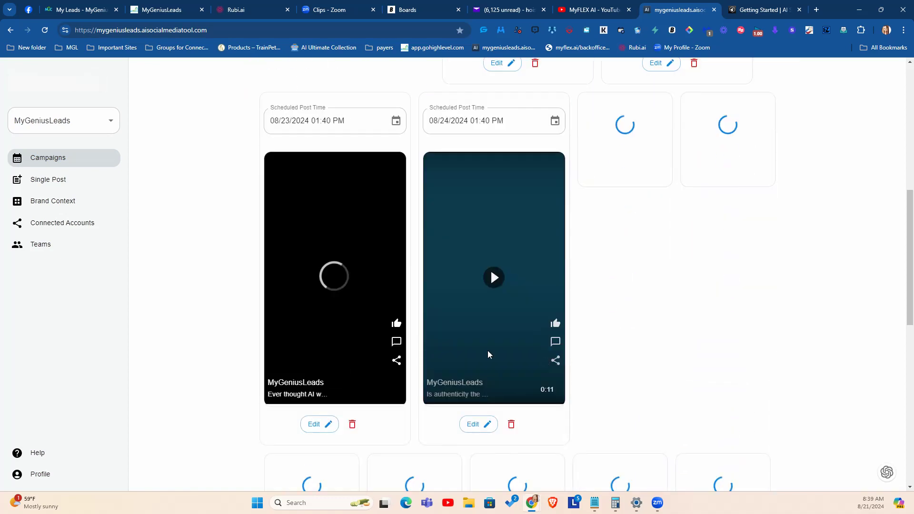
scroll(488, 353, "down", 10)
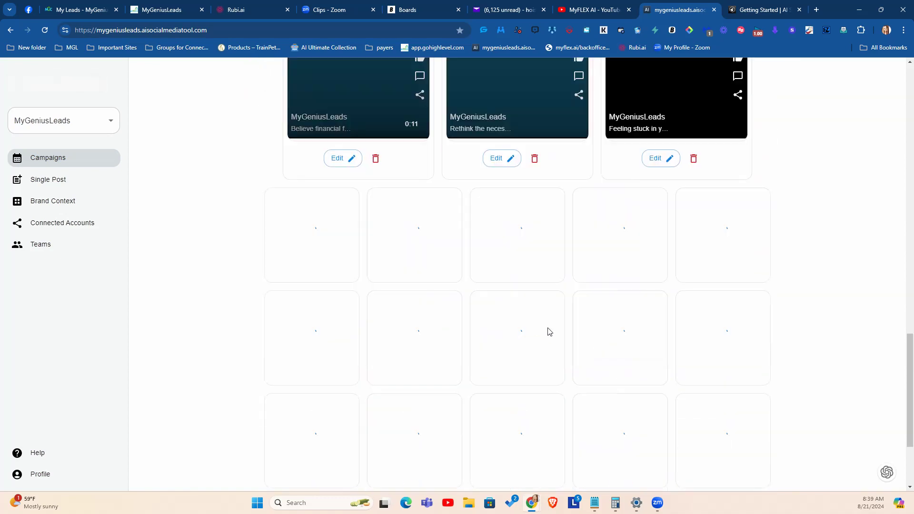
scroll(550, 332, "up", 18)
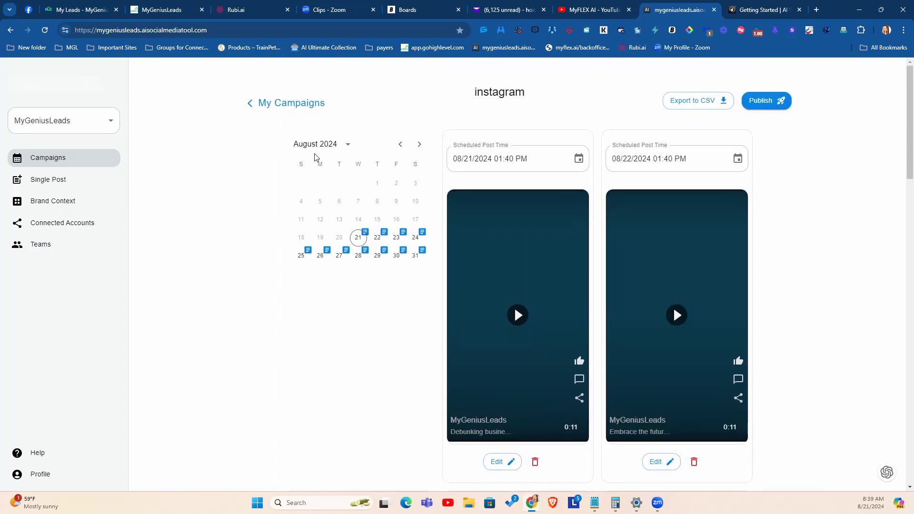
left_click(250, 102)
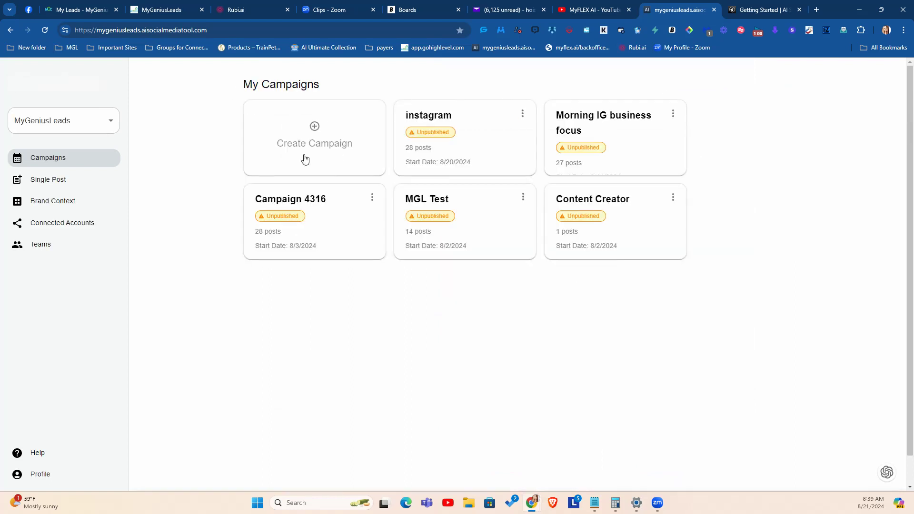
Step: Start a new campaign named "Ally Pro Partnership/Business Builder" with the Images Only (Default) generate mode and continue to the target platforms
left_click(309, 126)
left_click(359, 266)
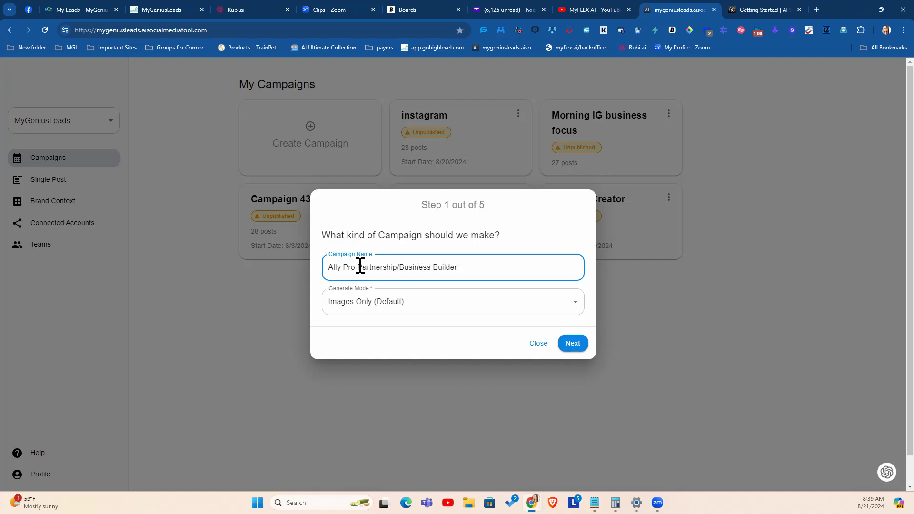
left_click(378, 314)
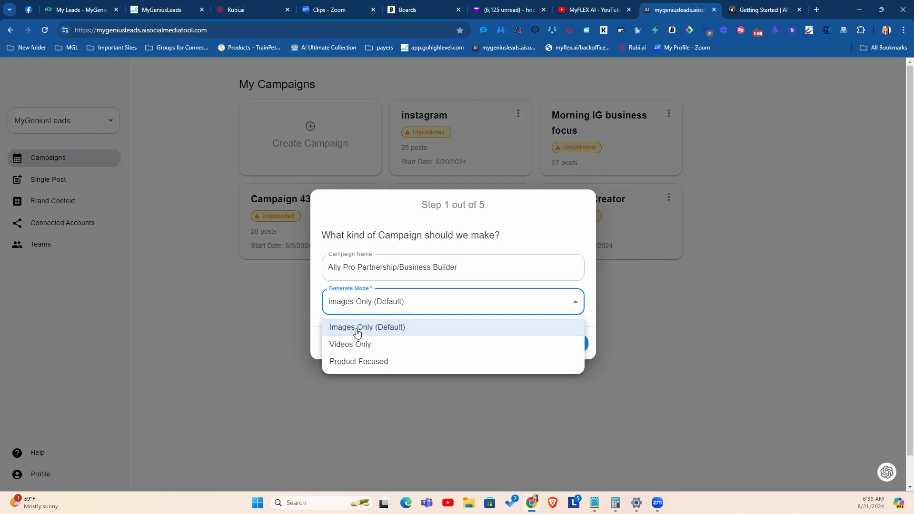
left_click(357, 328)
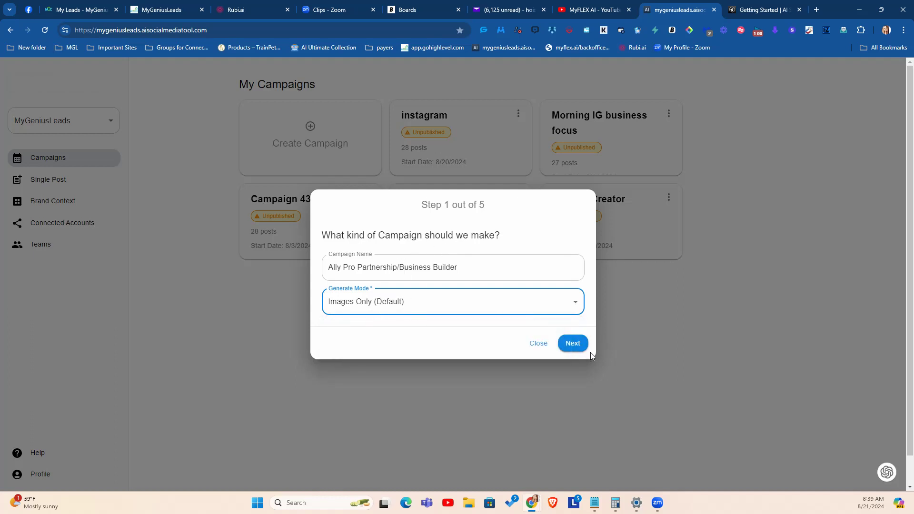
left_click(404, 308)
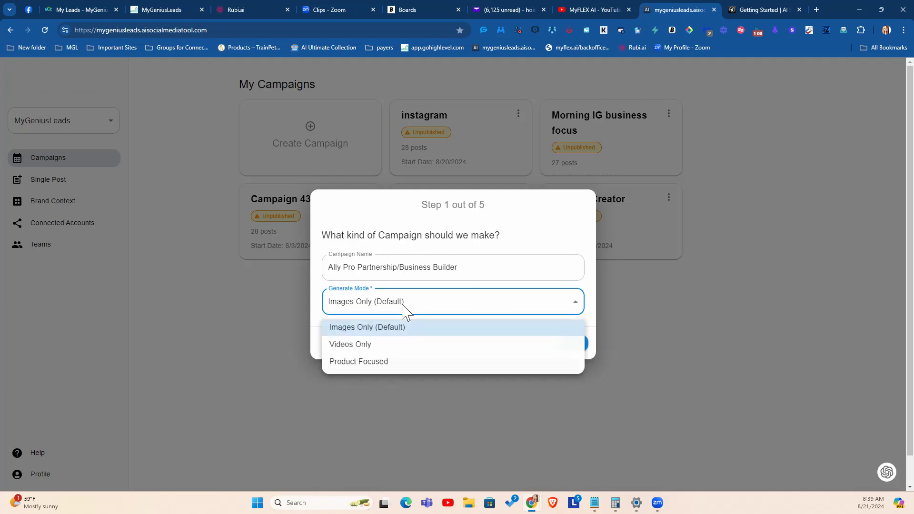
left_click(235, 295)
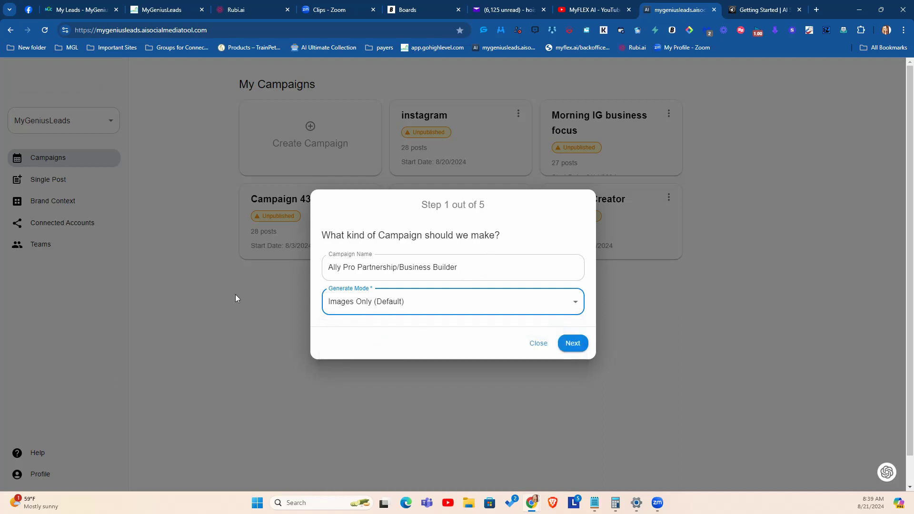
left_click(573, 344)
Step: Choose Instagram as the campaign's target platform and continue to the posting schedule
left_click(419, 282)
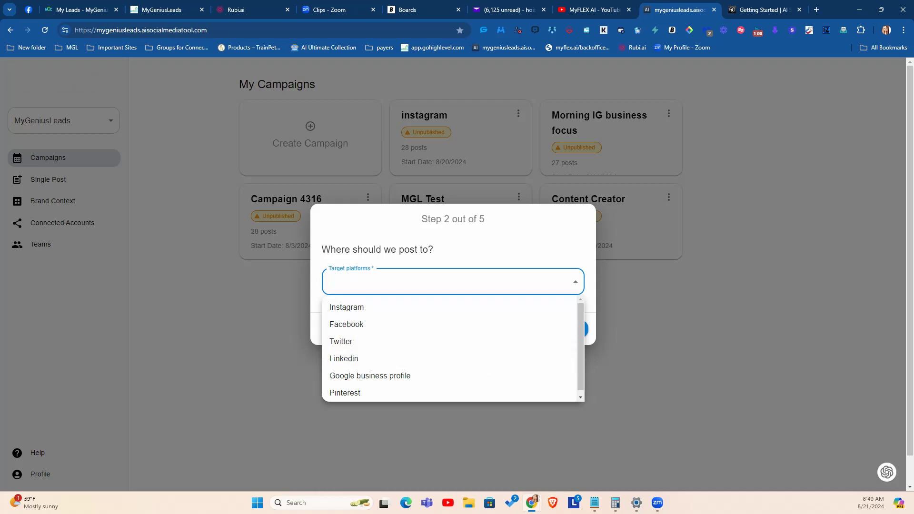
left_click(347, 315)
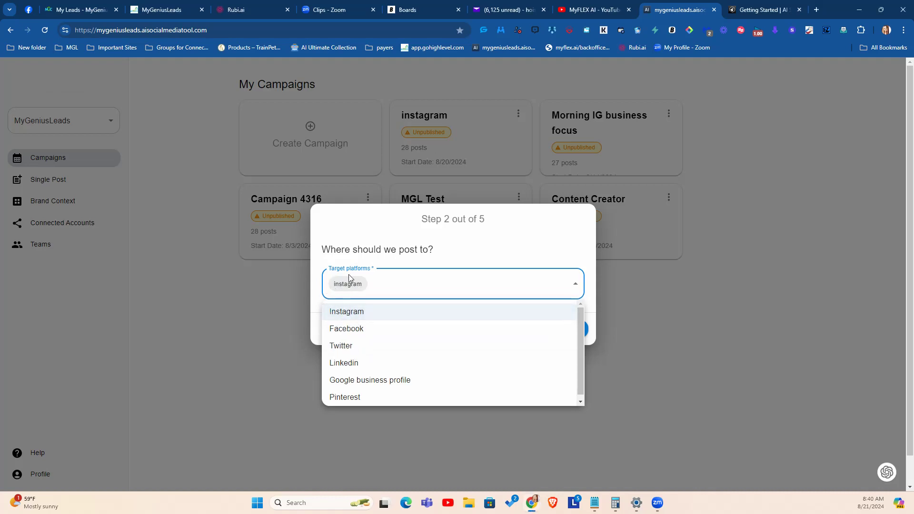
left_click(405, 241)
left_click(566, 329)
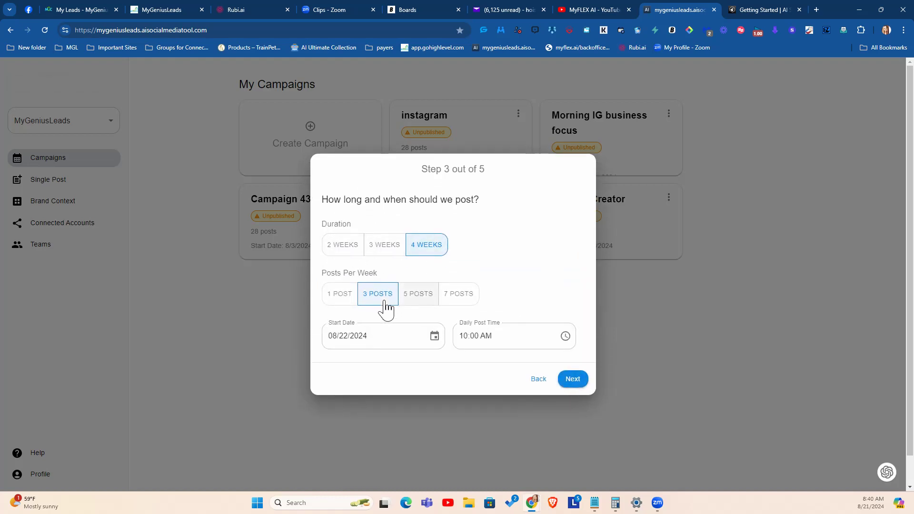
Step: Schedule 7 posts per week with a daily post time of 10:03 AM and continue to the image templates
left_click(449, 301)
left_click(494, 339)
left_click(564, 336)
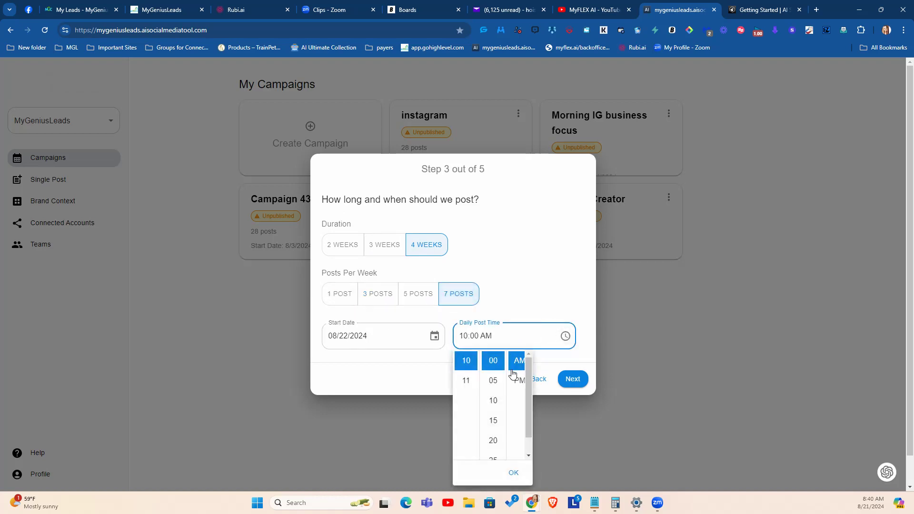
left_click(483, 339)
left_click(478, 336)
type("03")
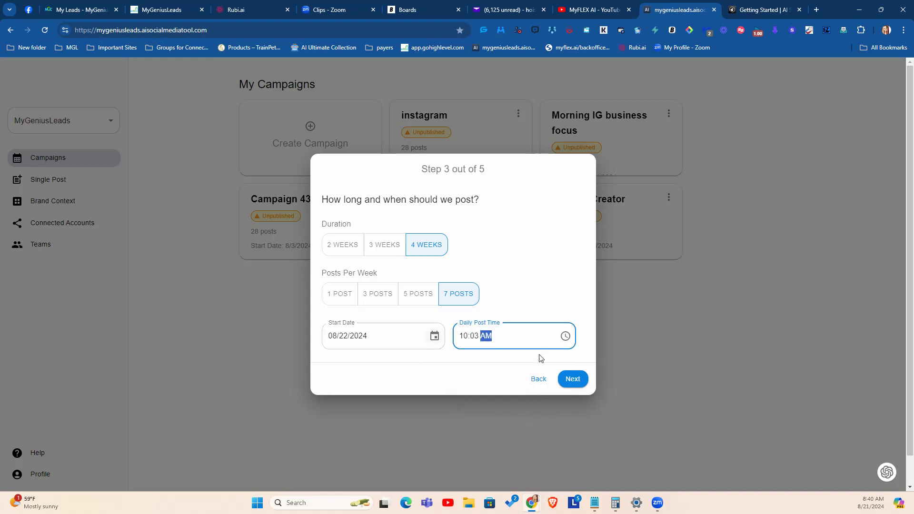
left_click(514, 306)
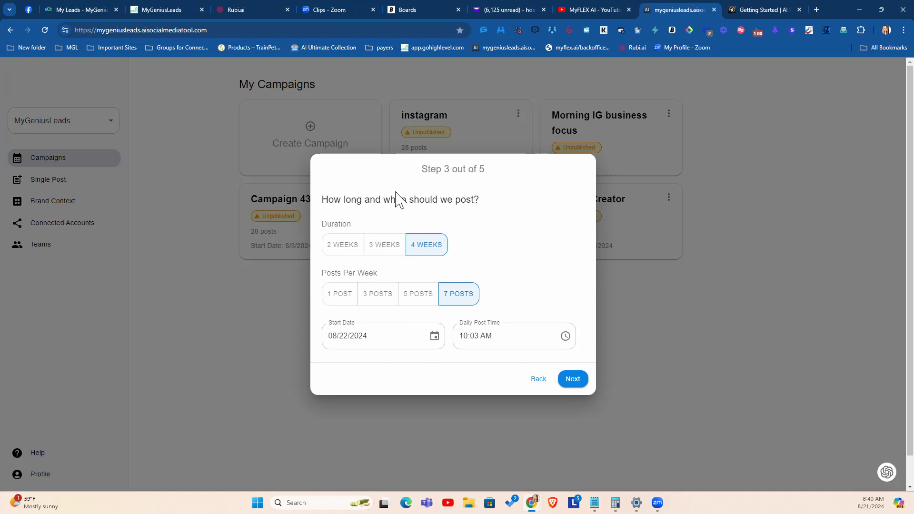
left_click(574, 380)
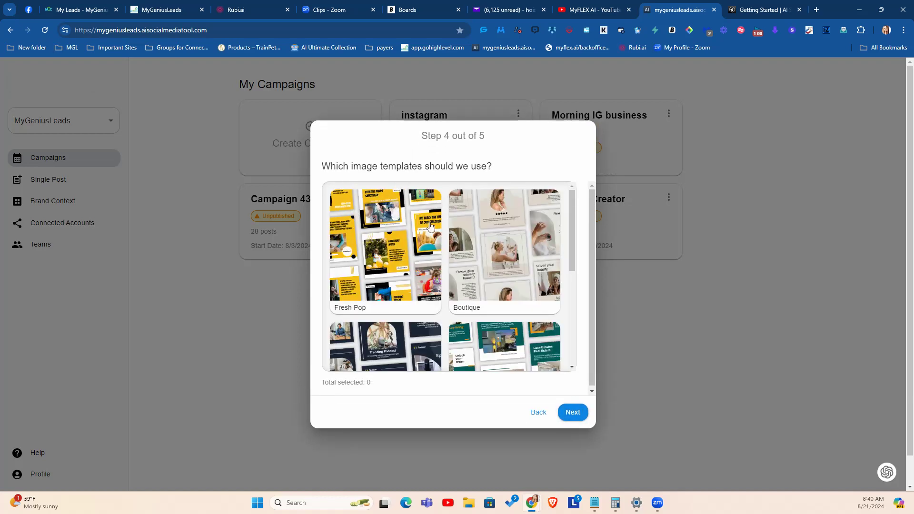
Step: Select the Boutique image template and finish the campaign setup with stock images, excluding images posted in the last 30 days
left_click(509, 272)
scroll(509, 281, "down", 3)
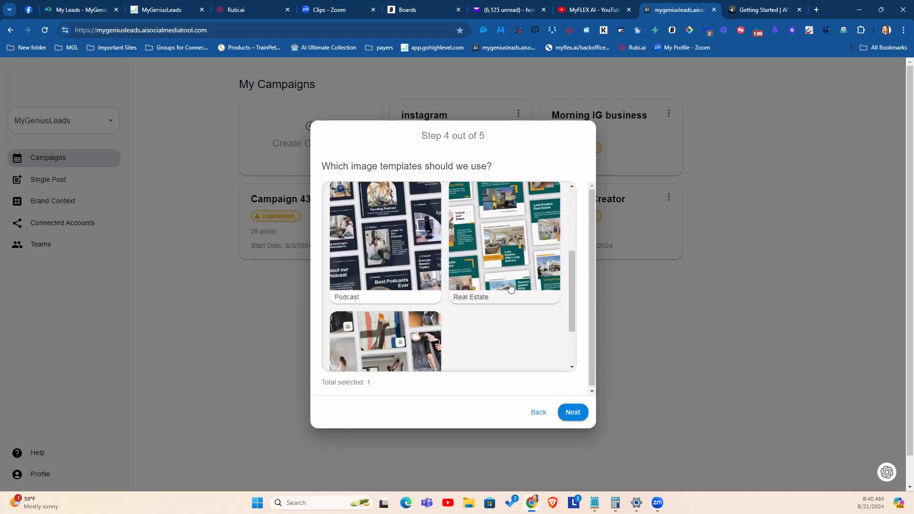
scroll(510, 286, "down", 2)
scroll(446, 278, "up", 2)
scroll(446, 278, "up", 3)
scroll(450, 294, "down", 5)
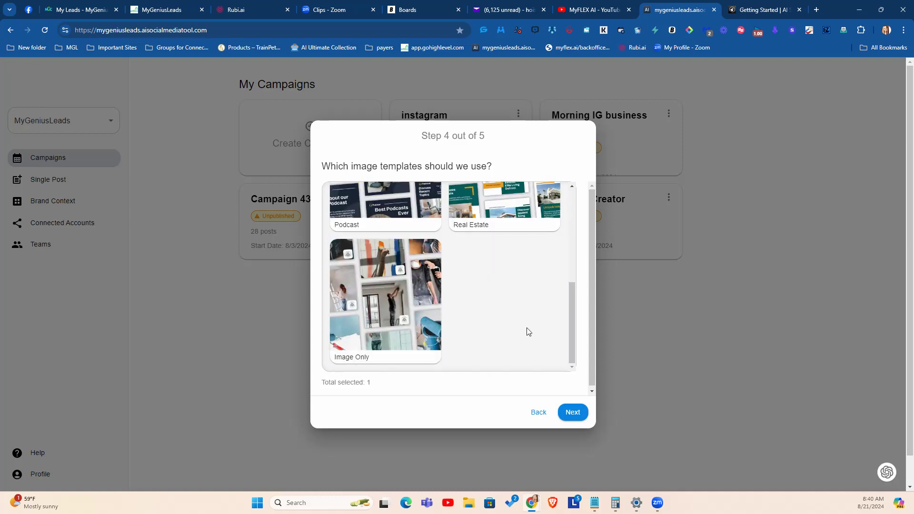
scroll(527, 332, "up", 5)
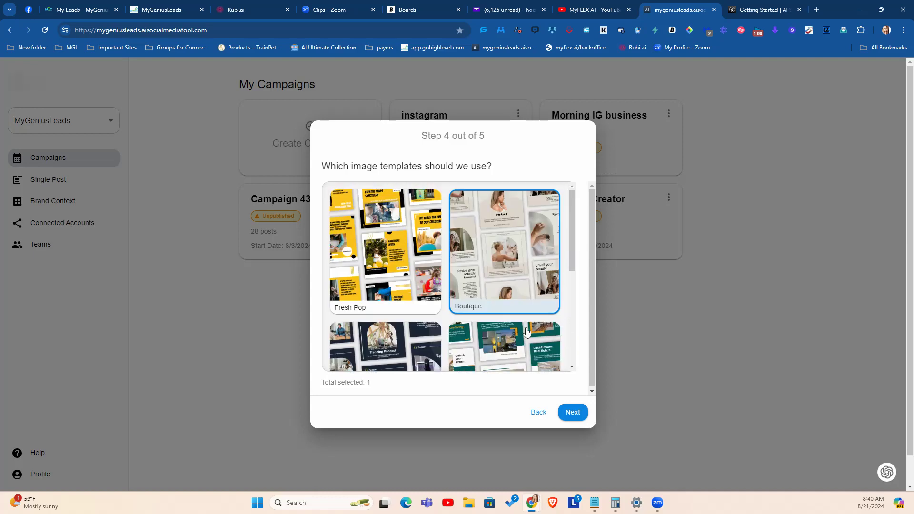
left_click(565, 417)
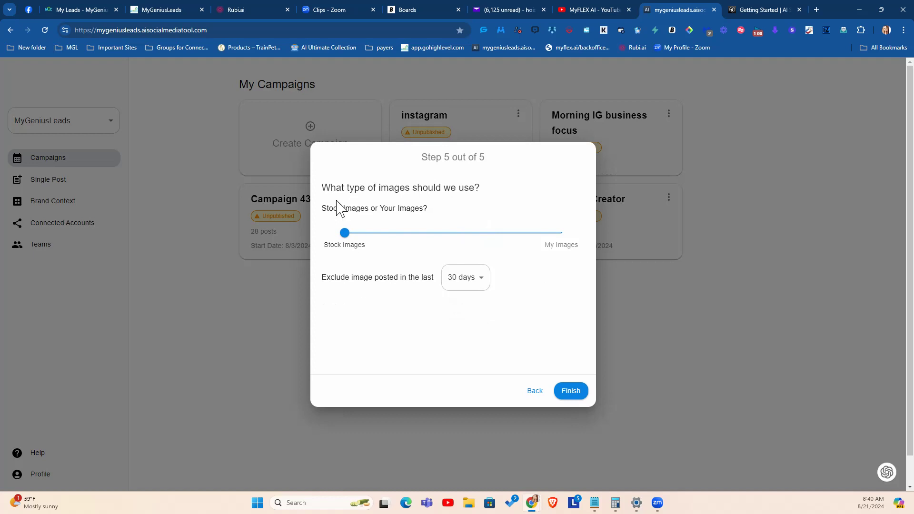
mouse_move(344, 233)
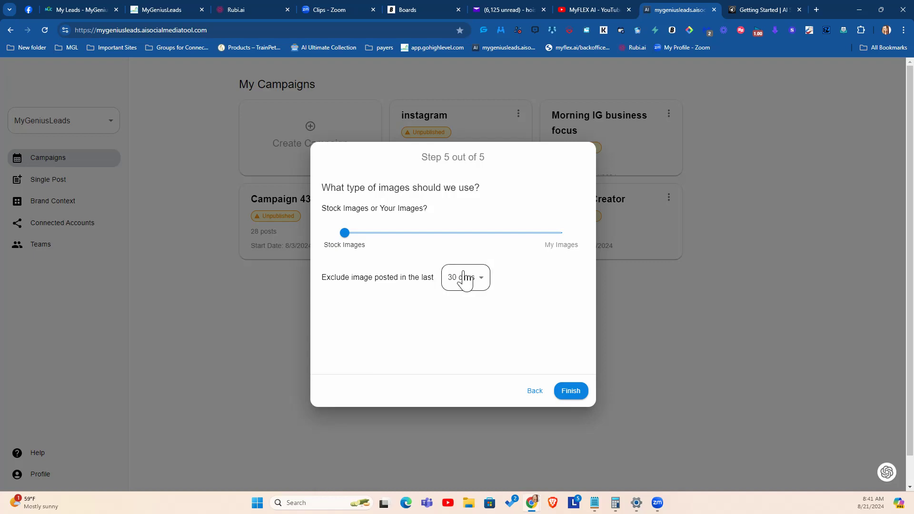
left_click(562, 392)
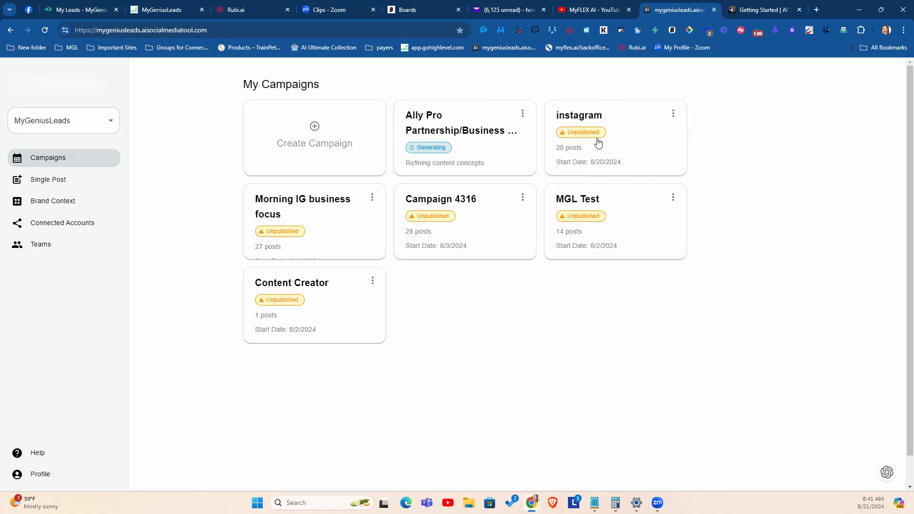
Step: Open the Morning IG business focus campaign and view the date and time choices for its first post's schedule
left_click(330, 213)
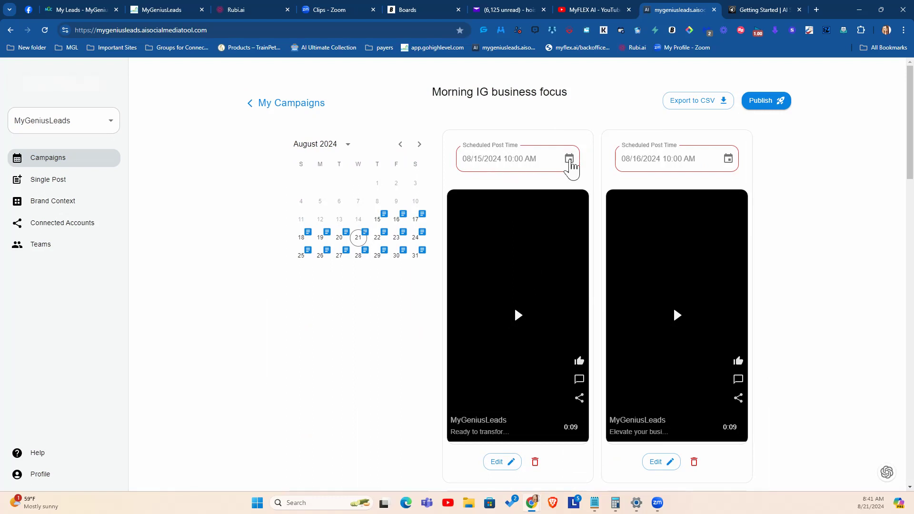
left_click(570, 160)
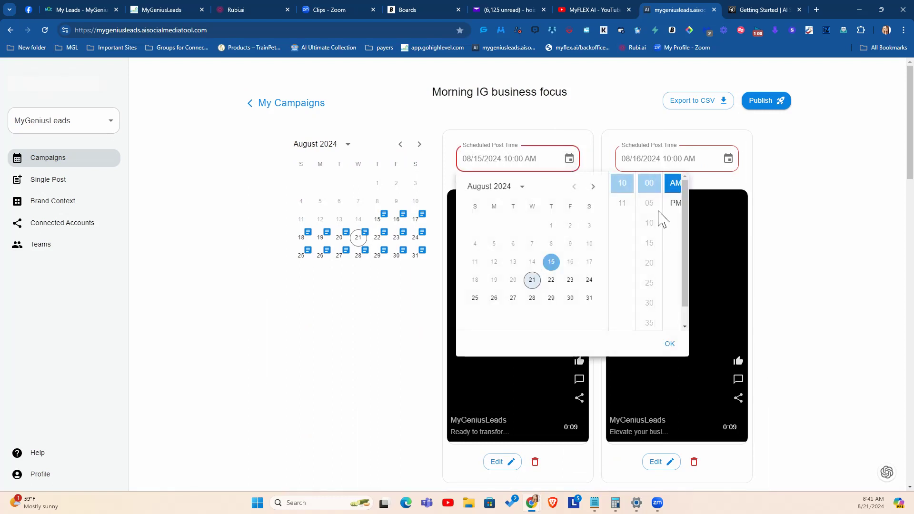
left_click(601, 139)
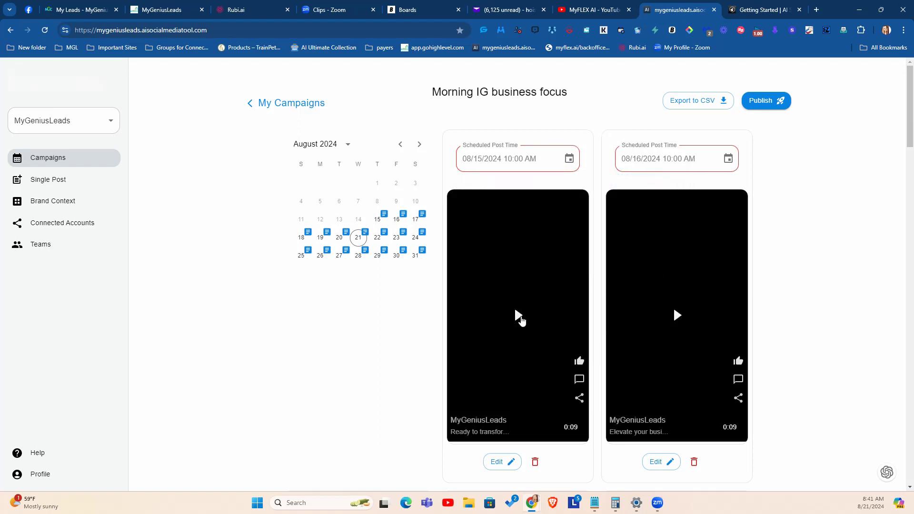
Step: Open the first post for editing and examine its CTA, name, title, focus image, colour and caption fields
left_click(496, 462)
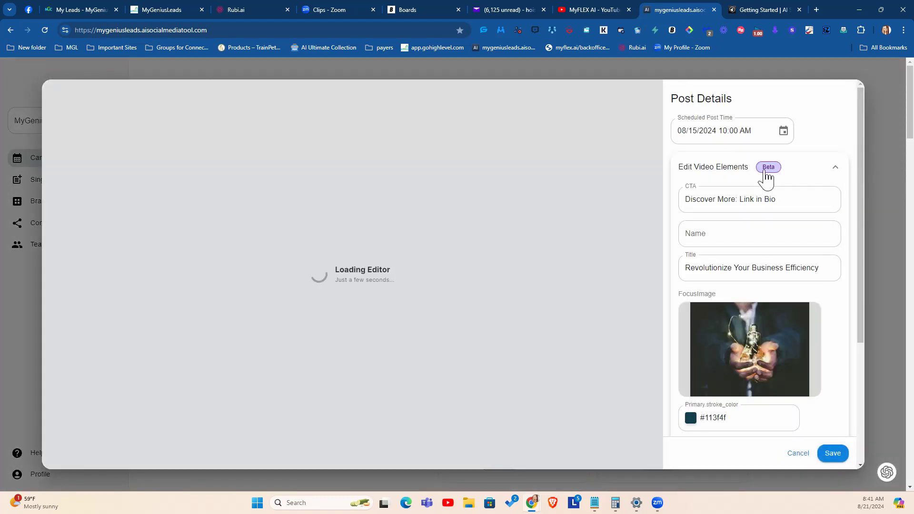
left_click_drag(687, 202, 799, 201)
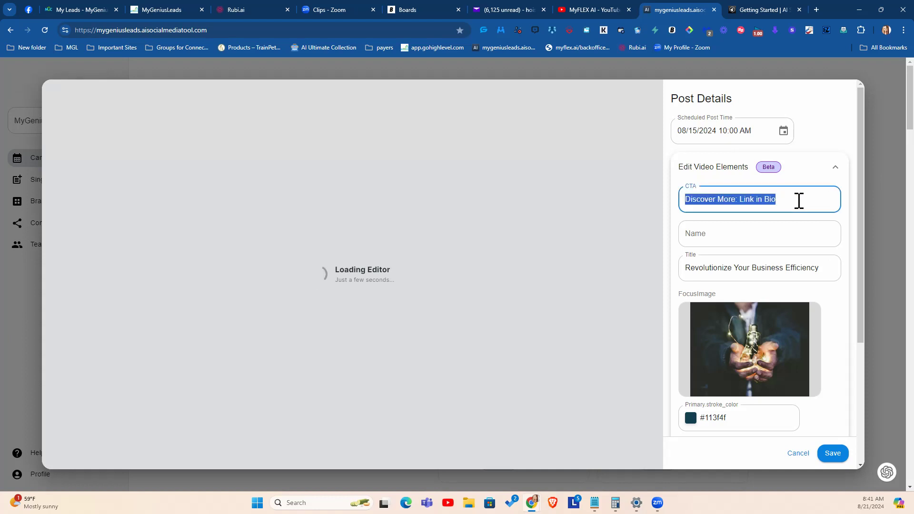
left_click(708, 240)
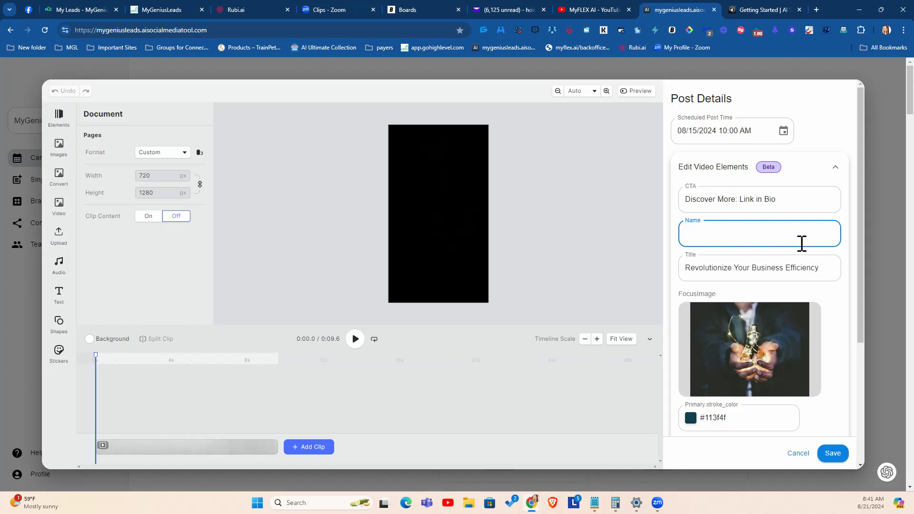
left_click_drag(700, 271, 821, 266)
key("shift+Home")
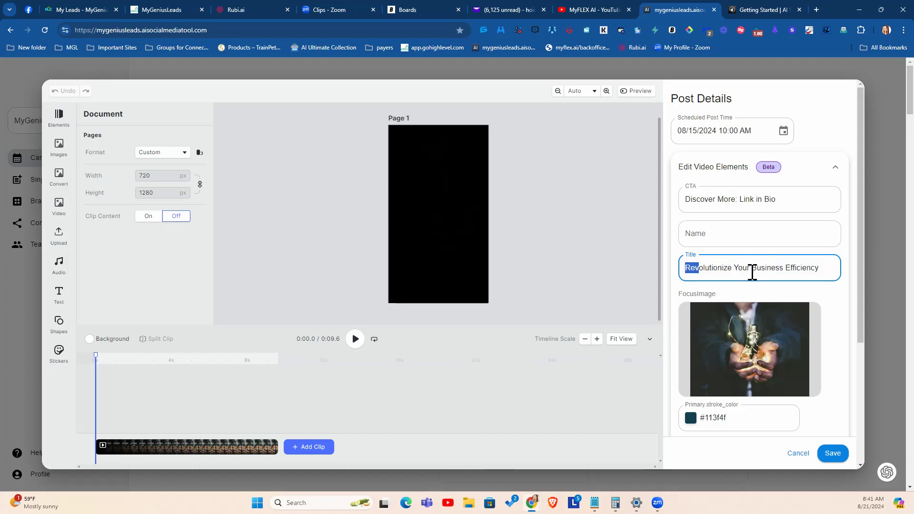
scroll(709, 230, "down", 3)
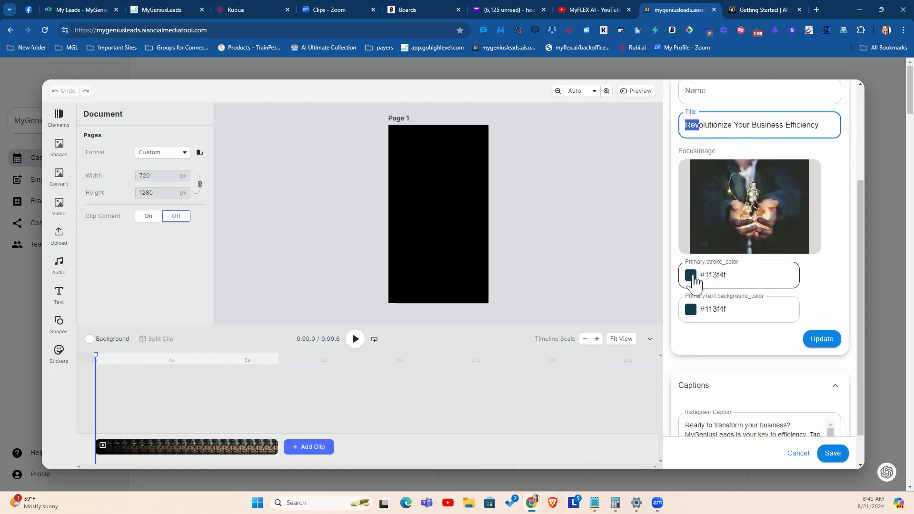
scroll(745, 295, "down", 1)
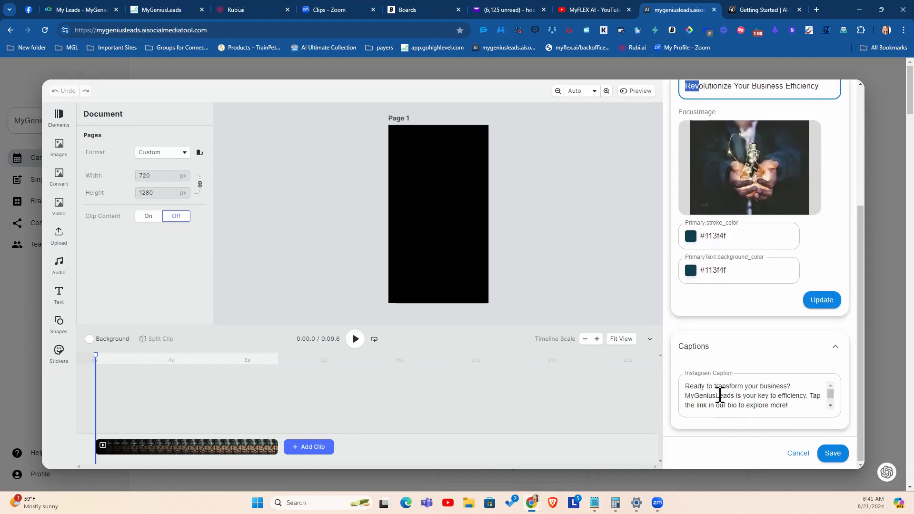
Step: Replace the Instagram caption's text before the hashtags with "Ready to transform your social media presence?"
left_click(684, 395)
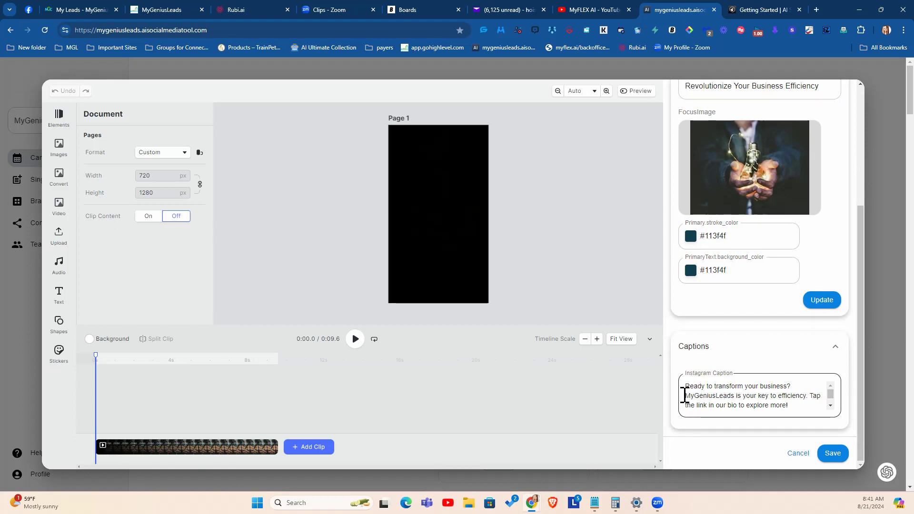
left_click(697, 397)
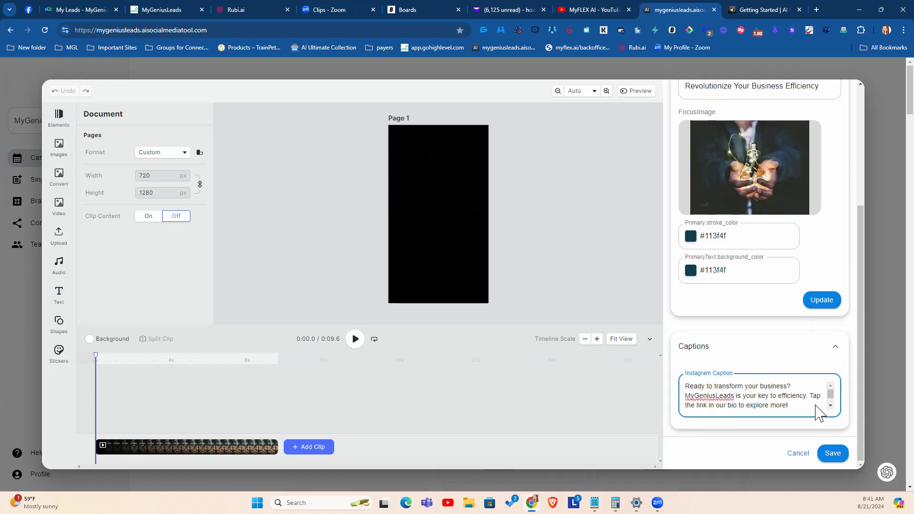
left_click_drag(796, 407, 678, 386)
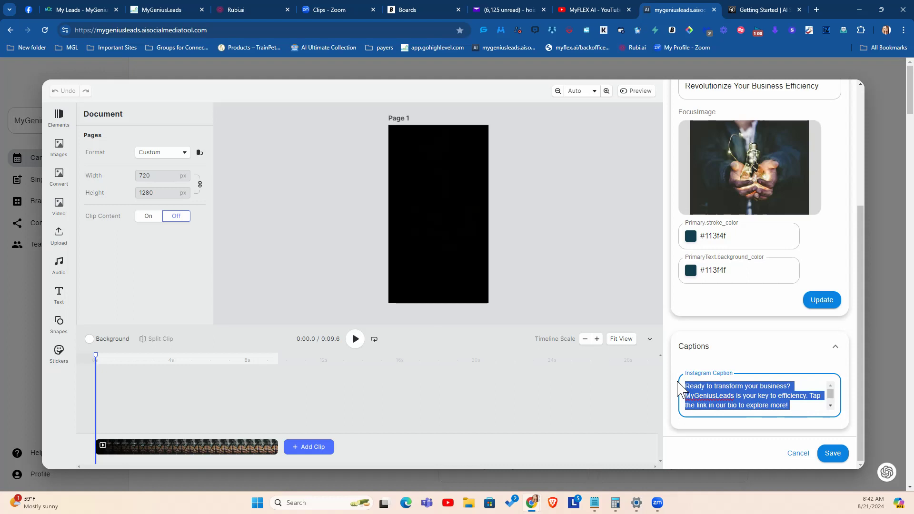
type("Ready to tran")
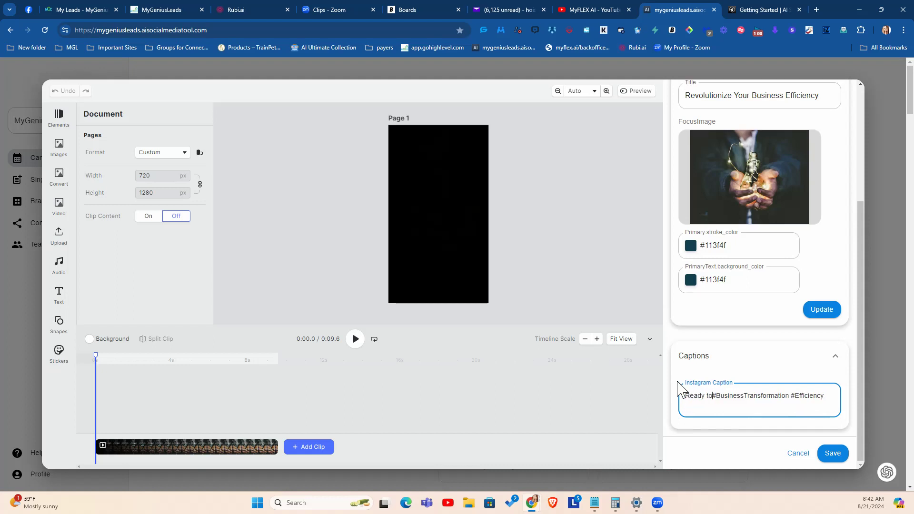
type("sform your bu")
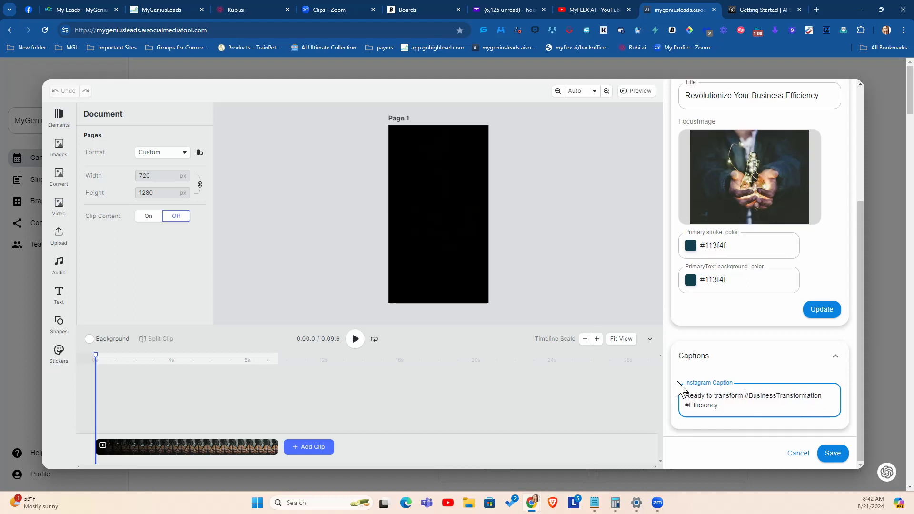
key("BackSpace")
key("BackSpace")
type("social meda")
key("BackSpace")
type("ia prs")
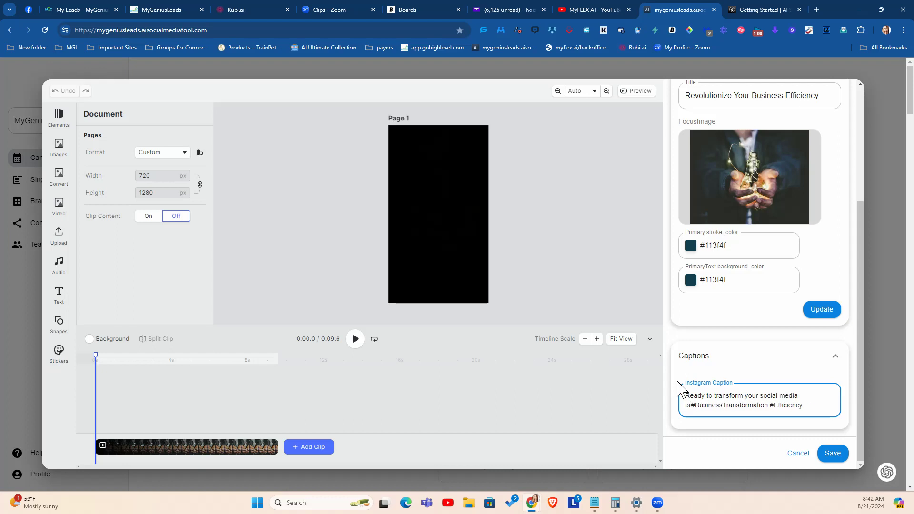
key("BackSpace")
type("esence")
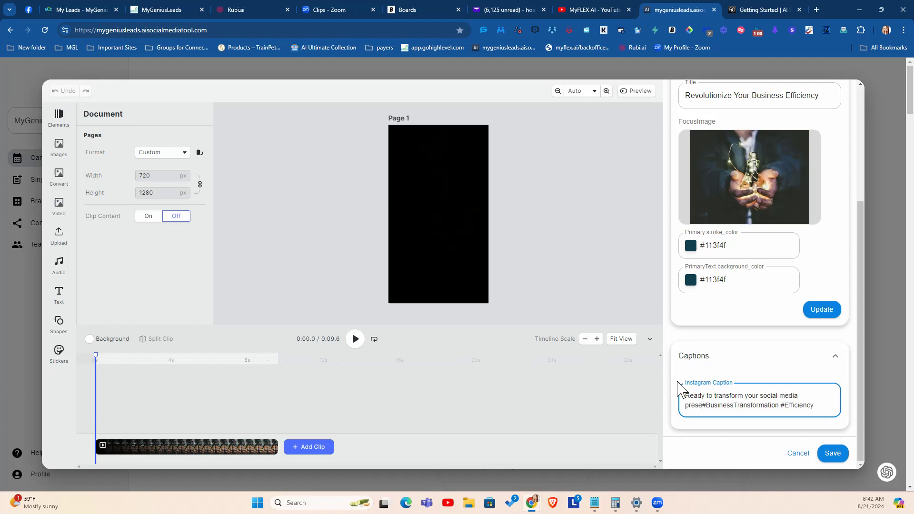
type("?")
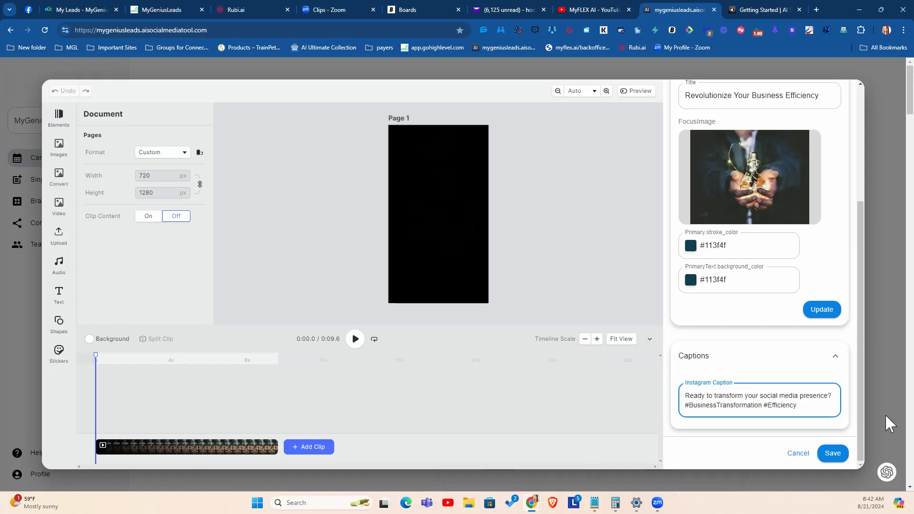
Step: Look through the video editor's asset libraries from elements to shapes, then cancel editing the post without saving
left_click(58, 116)
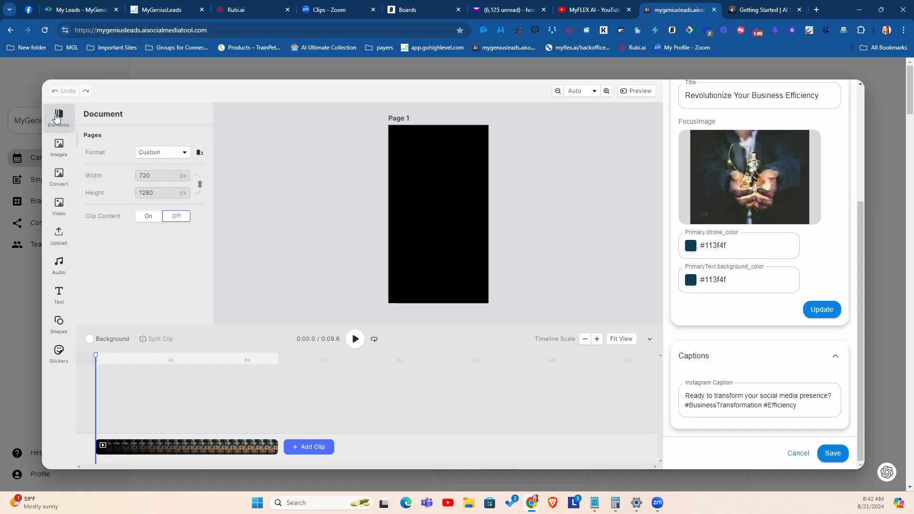
left_click(57, 145)
left_click(59, 177)
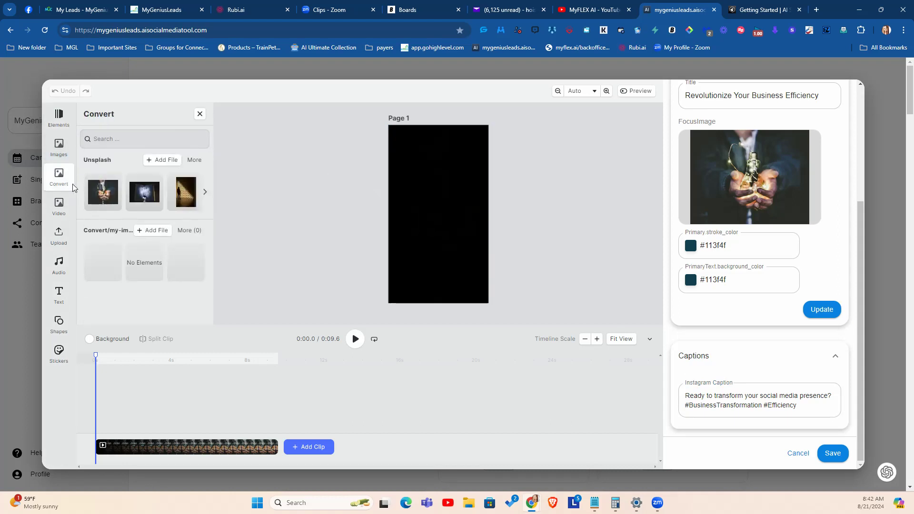
left_click(59, 207)
left_click(60, 237)
left_click(59, 264)
left_click(60, 293)
left_click(59, 322)
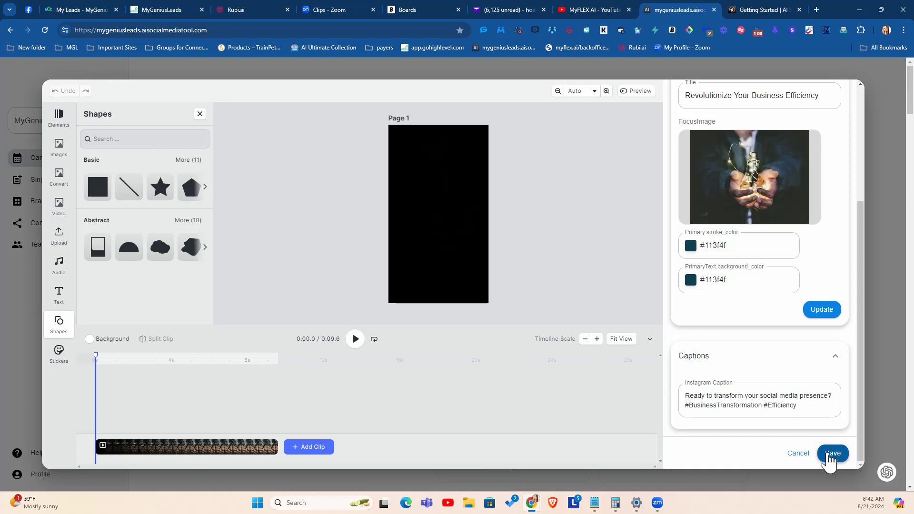
left_click(800, 456)
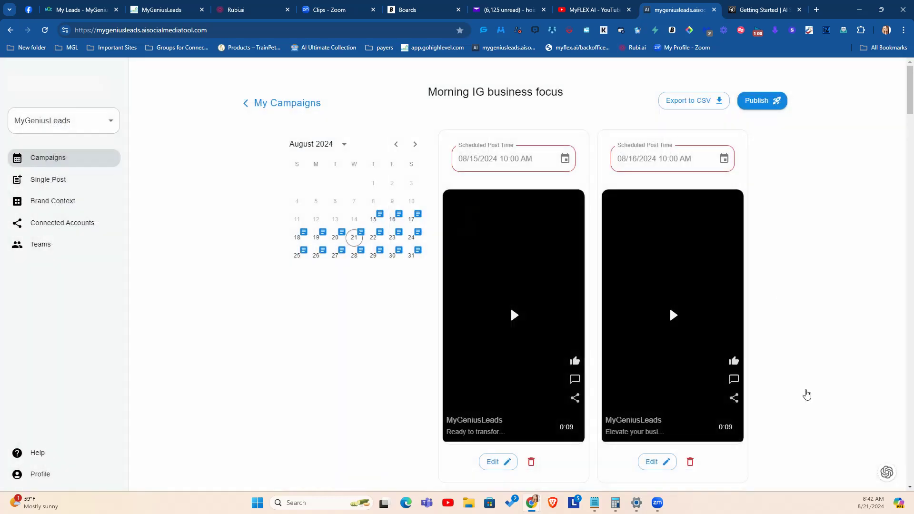
Step: Play the videos of the campaign's August 15 and August 16 posts
left_click(518, 315)
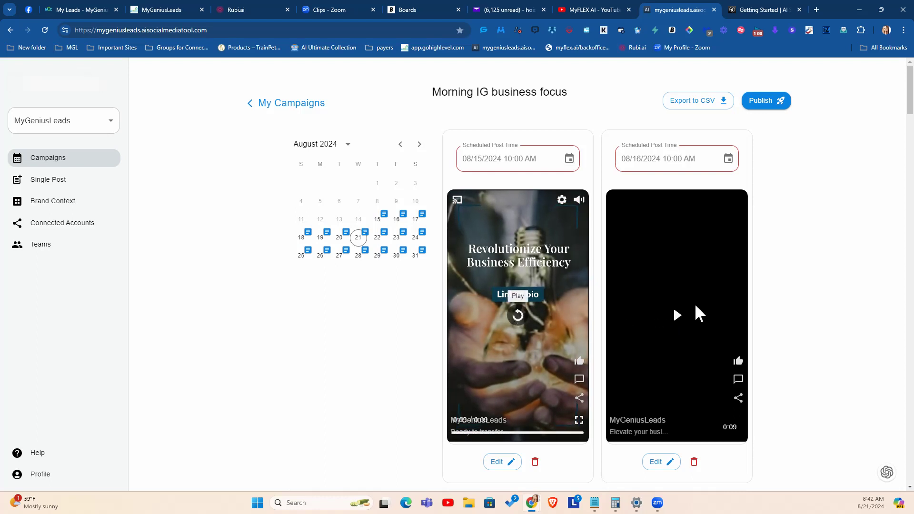
left_click(680, 322)
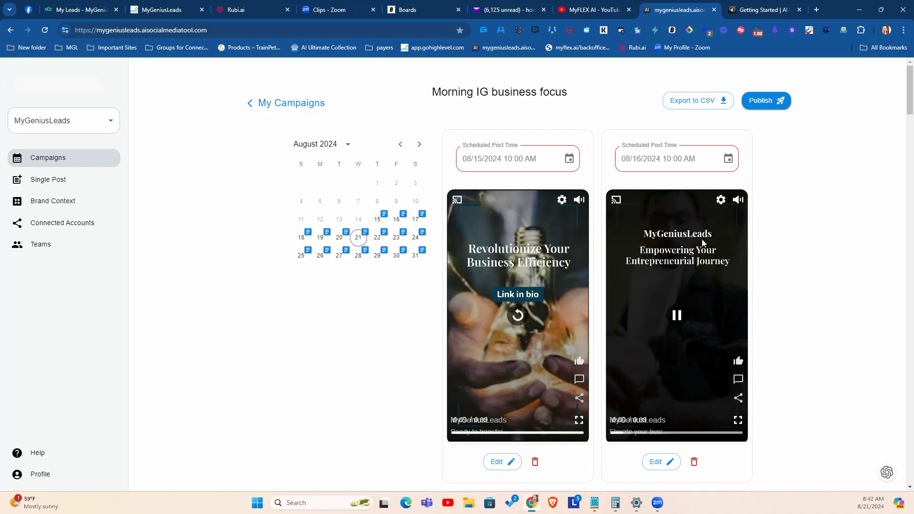
scroll(676, 322, "down", 4)
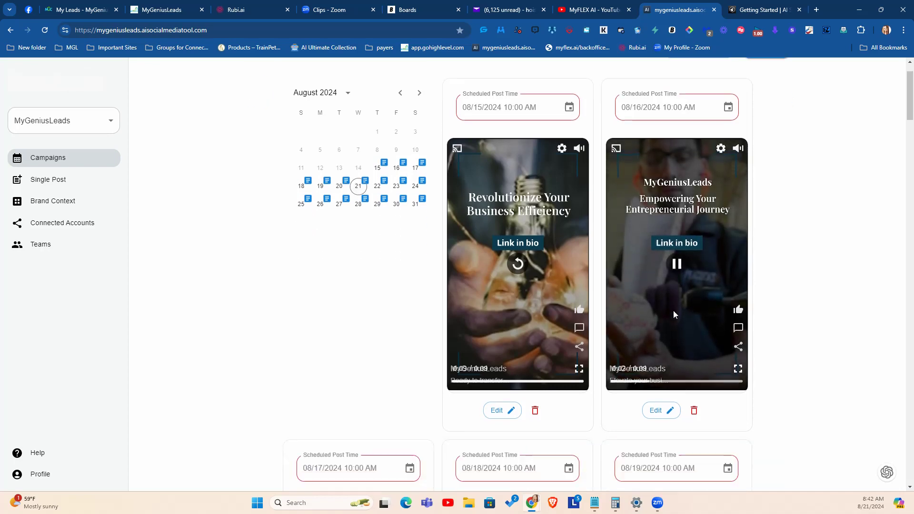
scroll(578, 320, "up", 4)
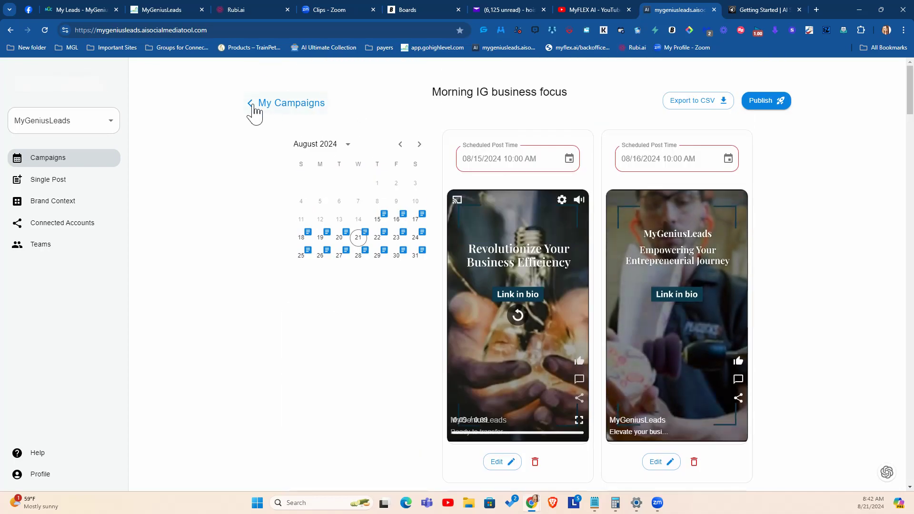
Step: Leave this campaign, view the Content Creator campaign's post schedule and return to the campaign list
left_click(256, 112)
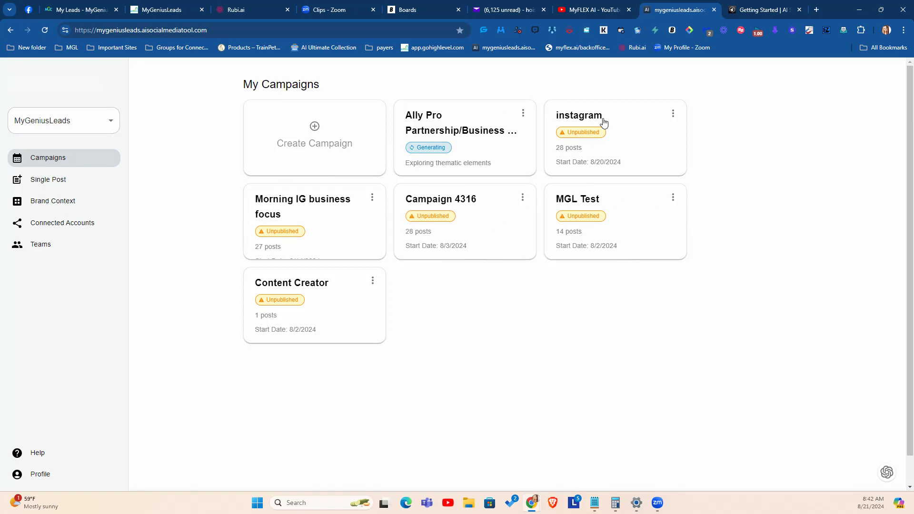
left_click(314, 289)
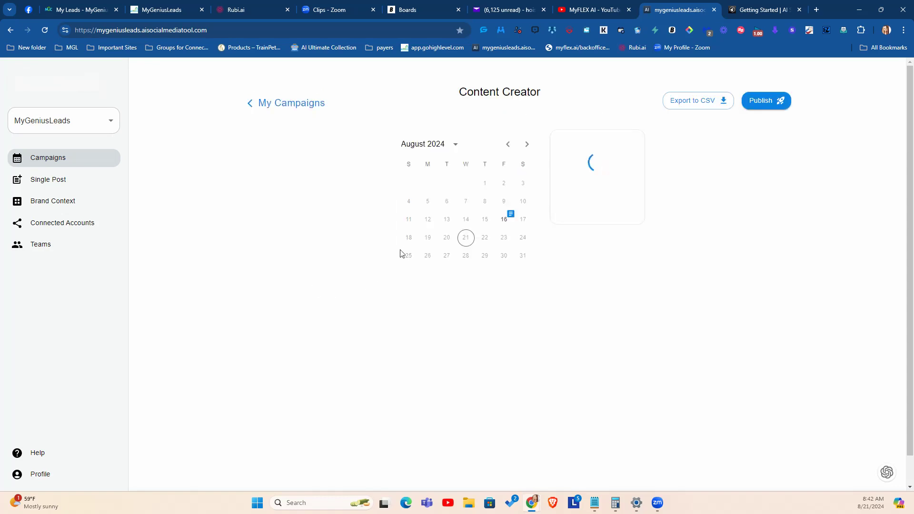
left_click(253, 104)
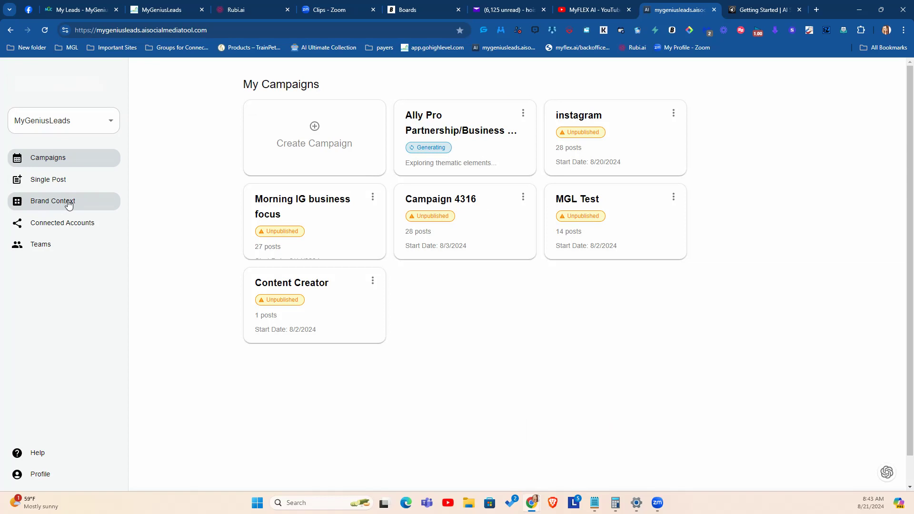